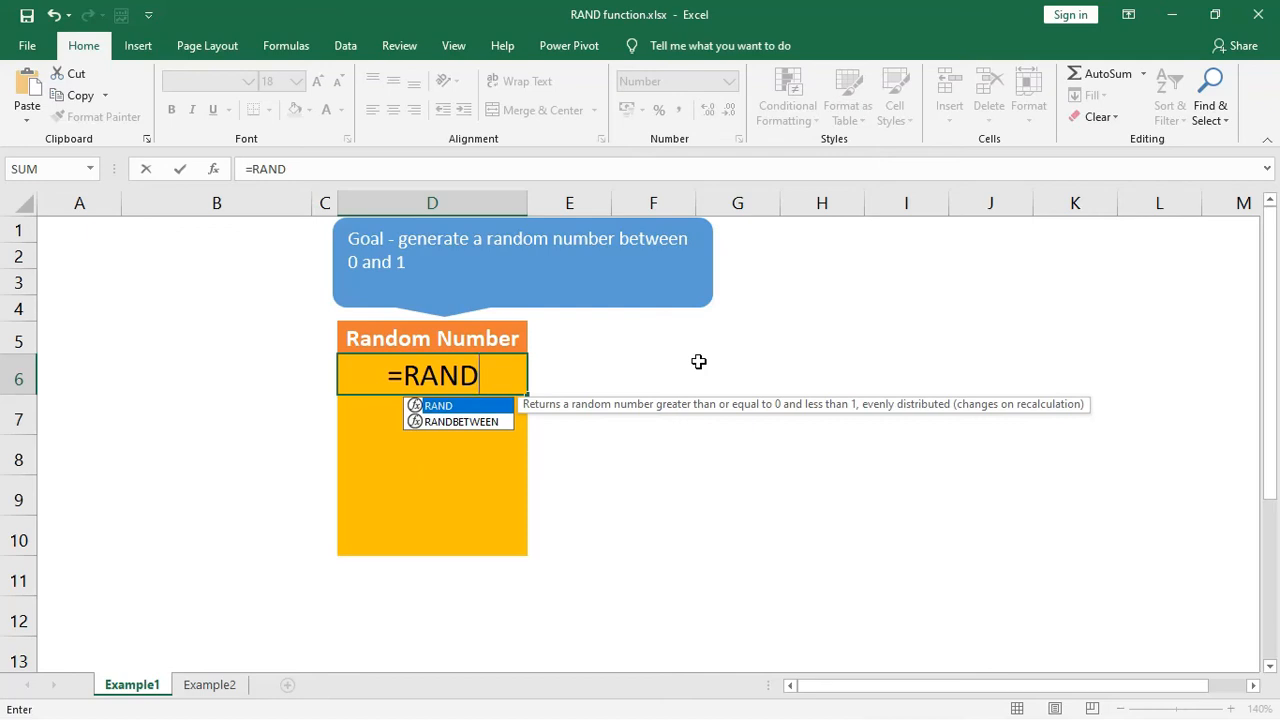
# - Complete the =RAND() formula in cell D6 and reselect that cell
pyautogui.write('(')
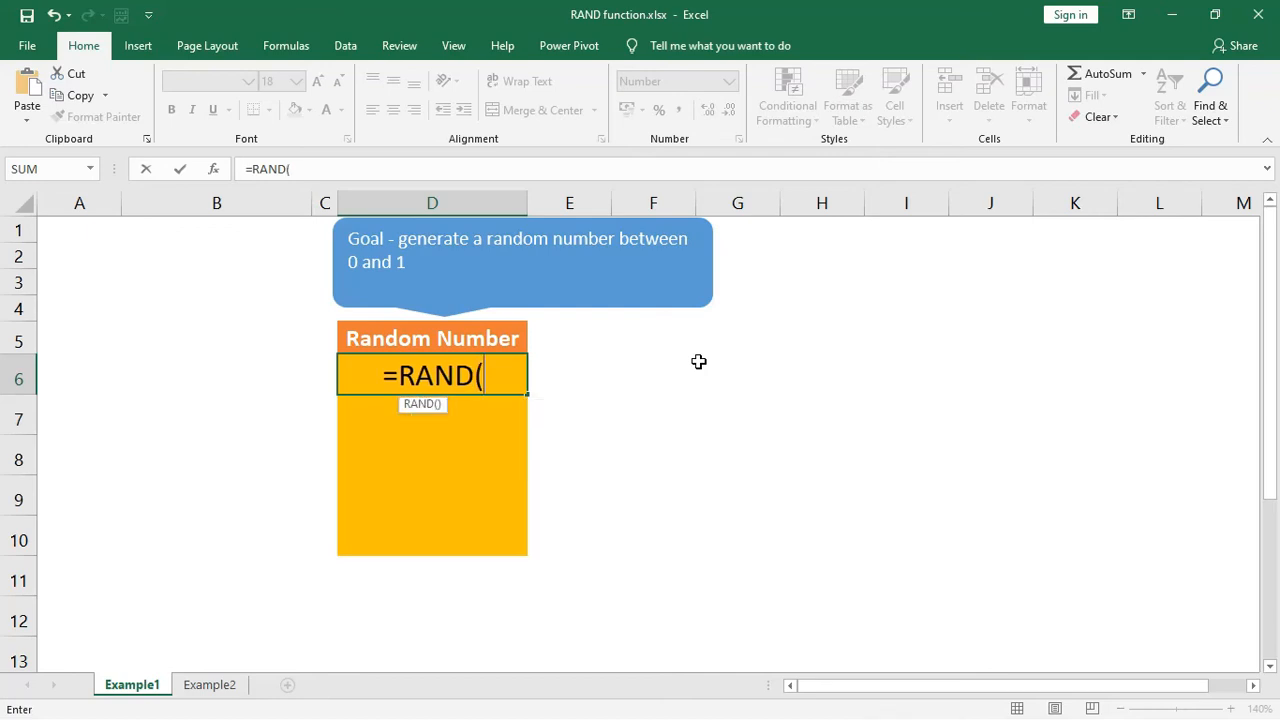
pyautogui.write(')')
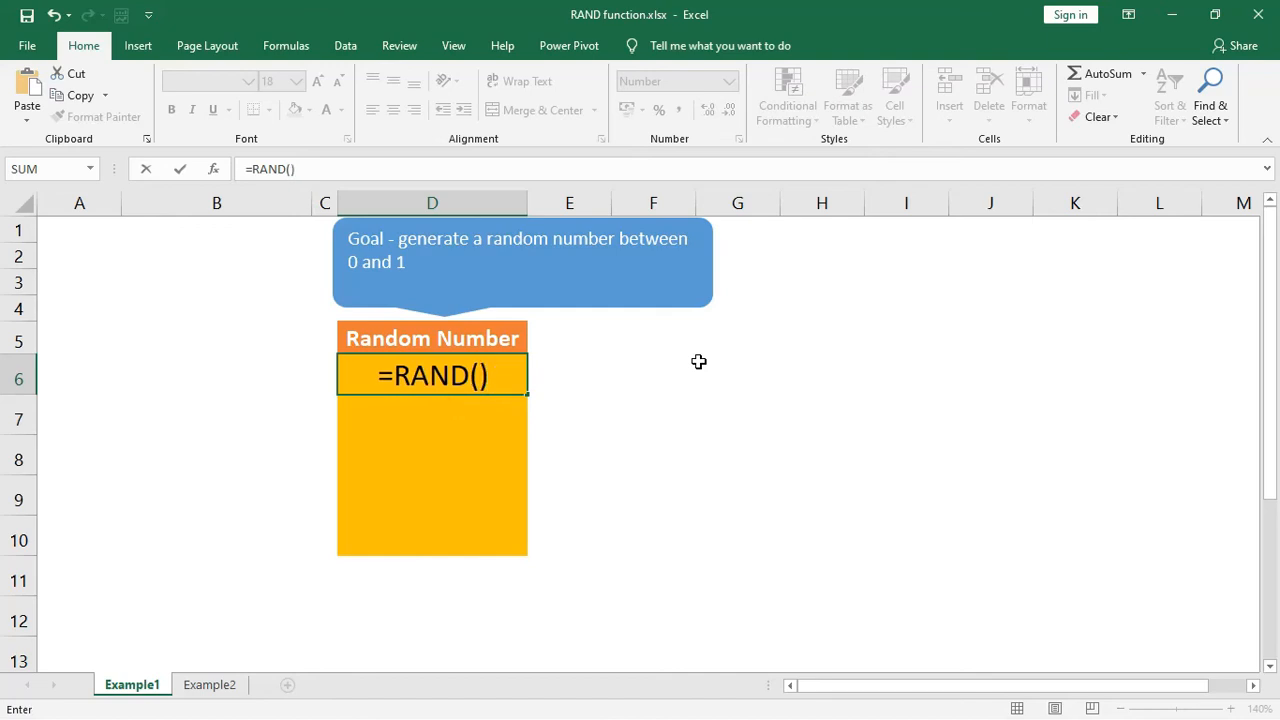
pyautogui.press('Return')
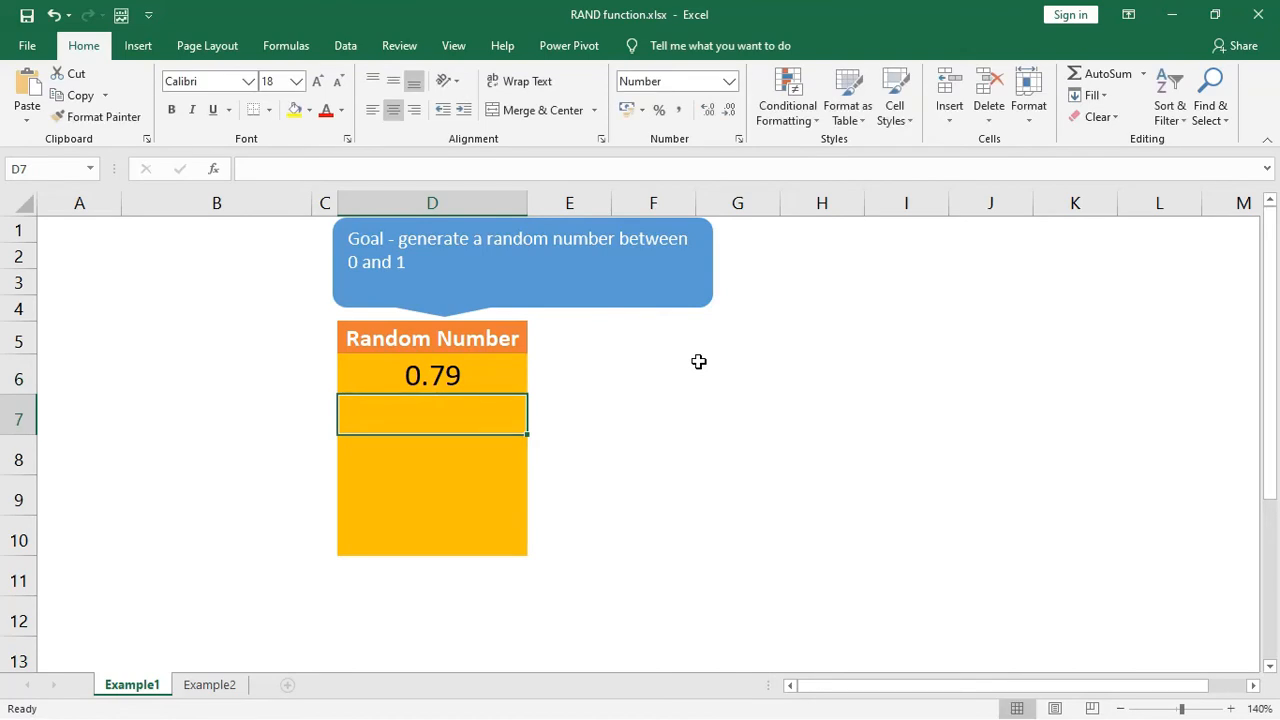
pyautogui.press('Up')
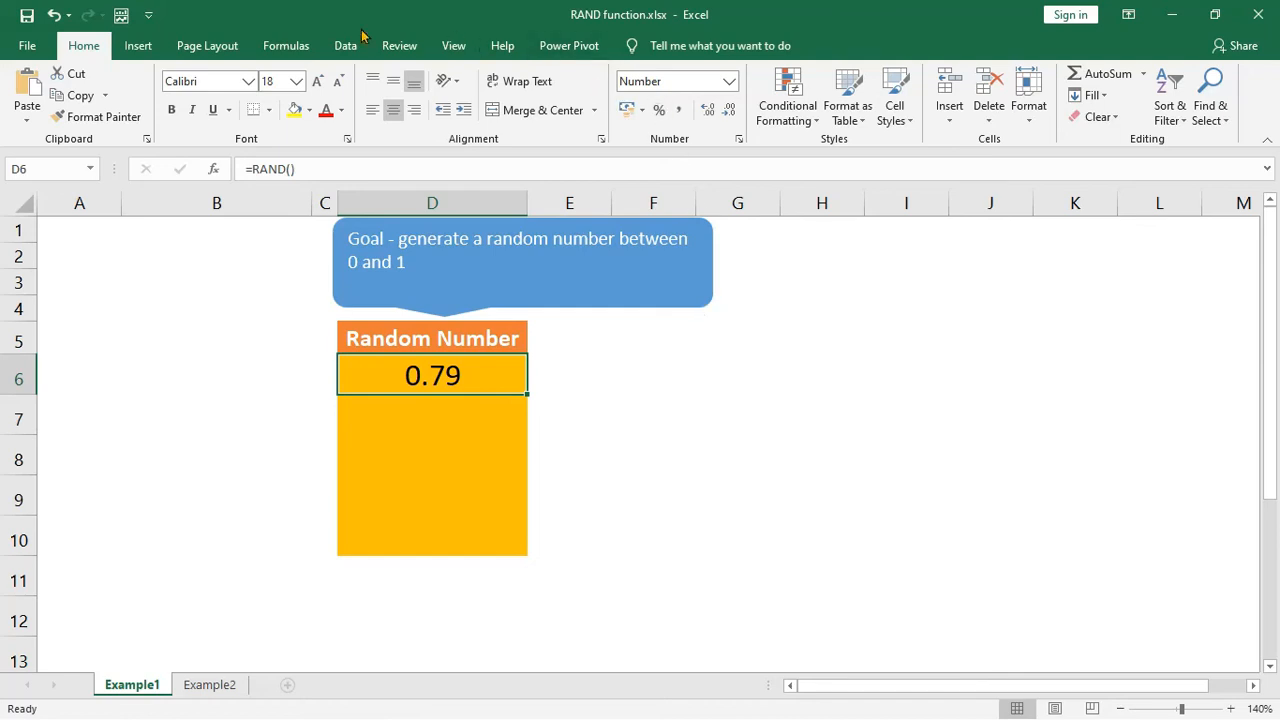
# - Recalculate the workbook five times to generate new random numbers in cell D6
pyautogui.click(312, 52)
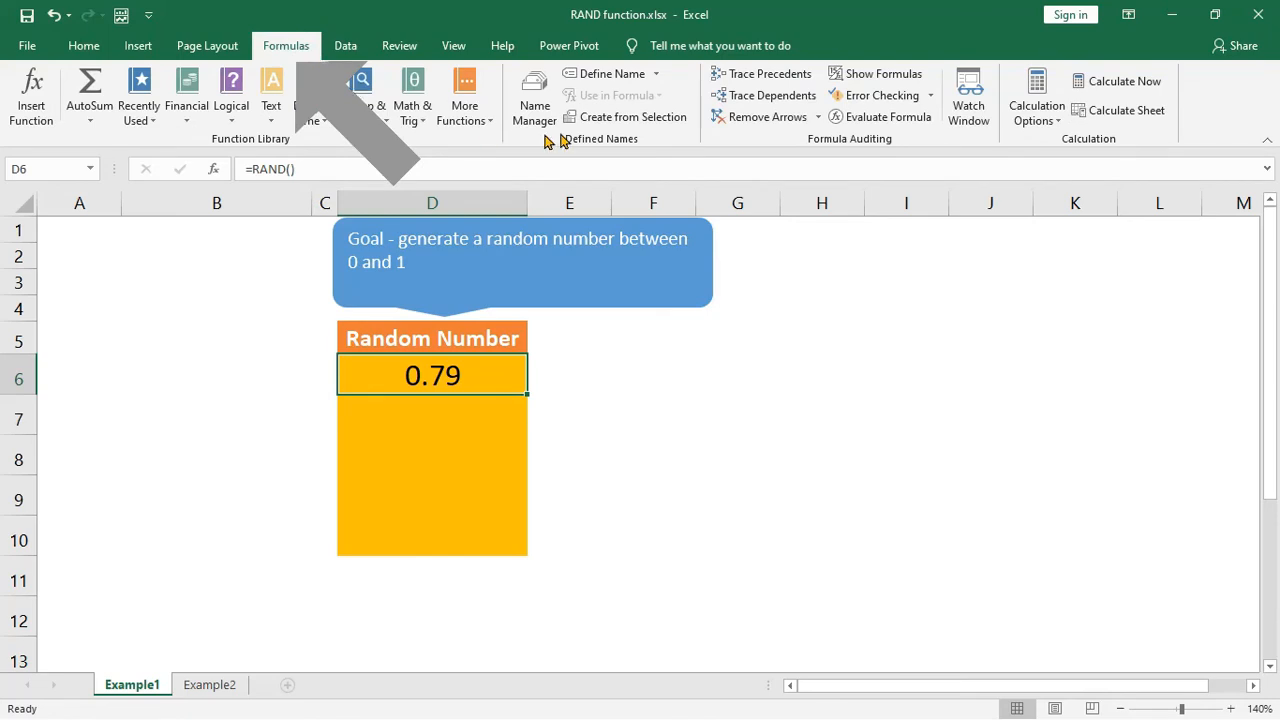
pyautogui.click(1164, 93)
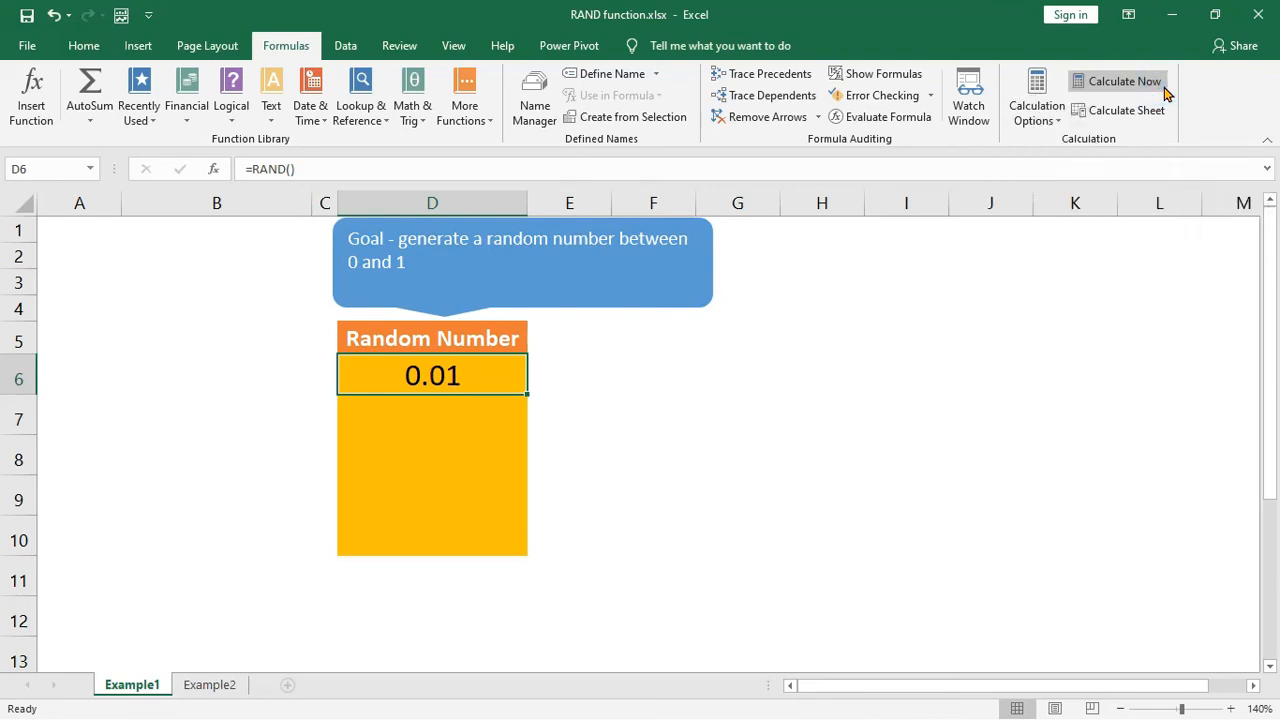
pyautogui.click(1164, 93)
pyautogui.click(1164, 93)
pyautogui.click(1164, 93)
pyautogui.click(1164, 93)
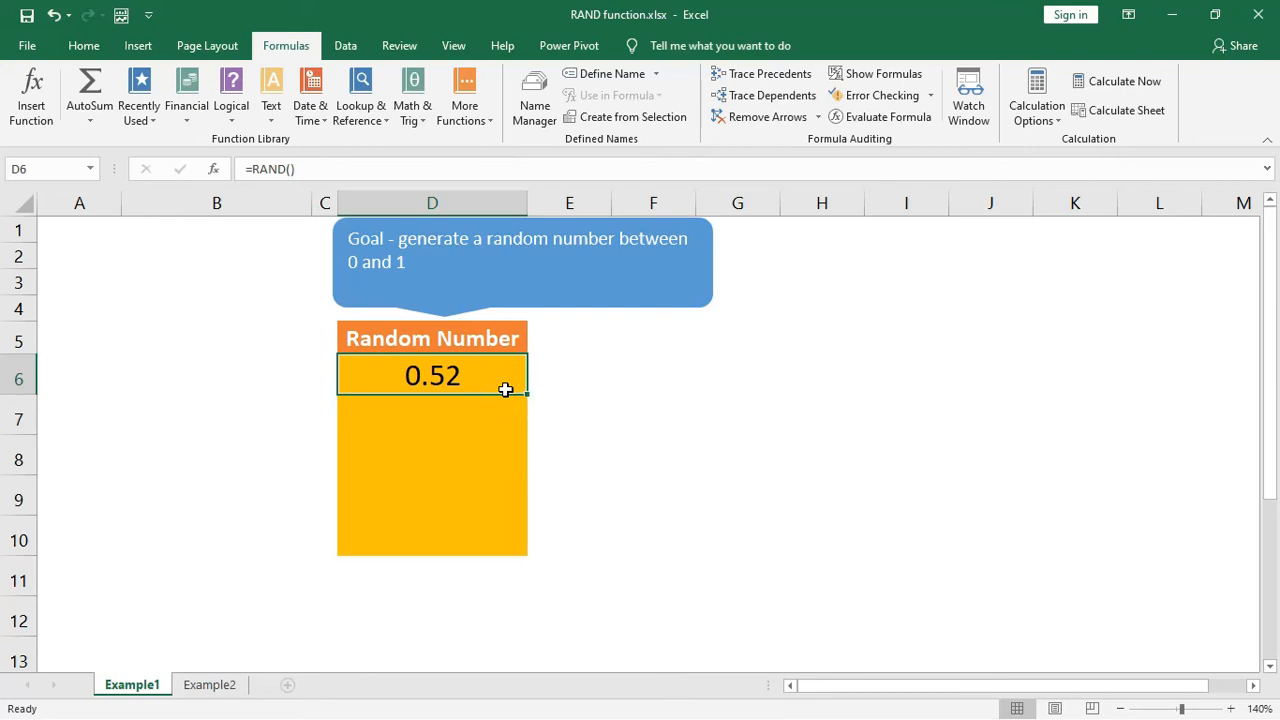
# - Clear cell D6 and enter =RAND() into the whole range D6:D10 at once
pyautogui.press('Delete')
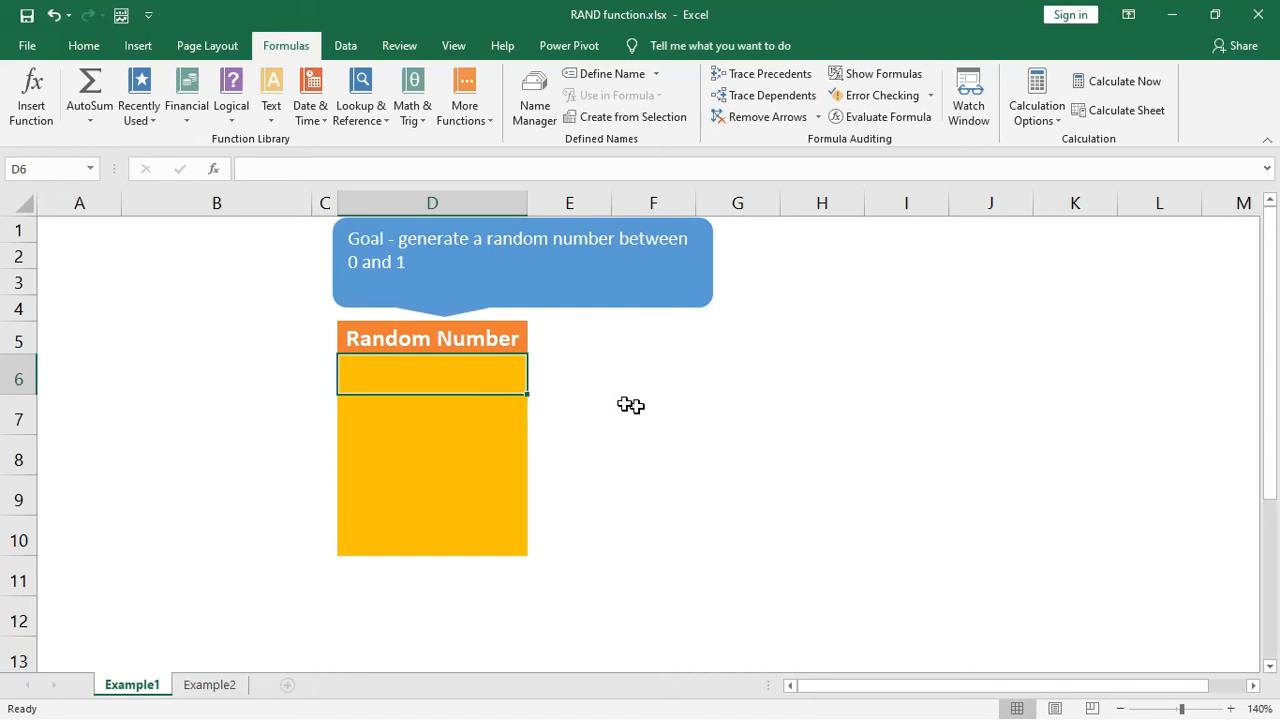
pyautogui.moveTo(509, 373); pyautogui.dragTo(506, 536)
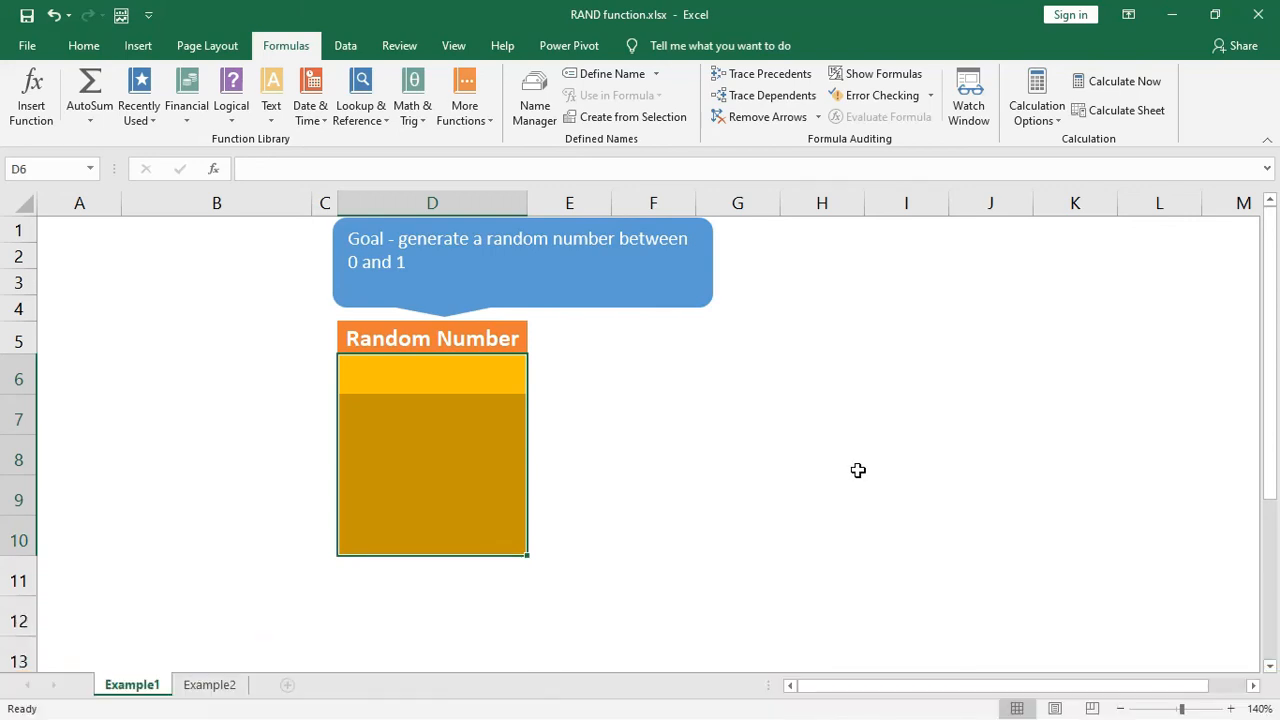
pyautogui.click(314, 167)
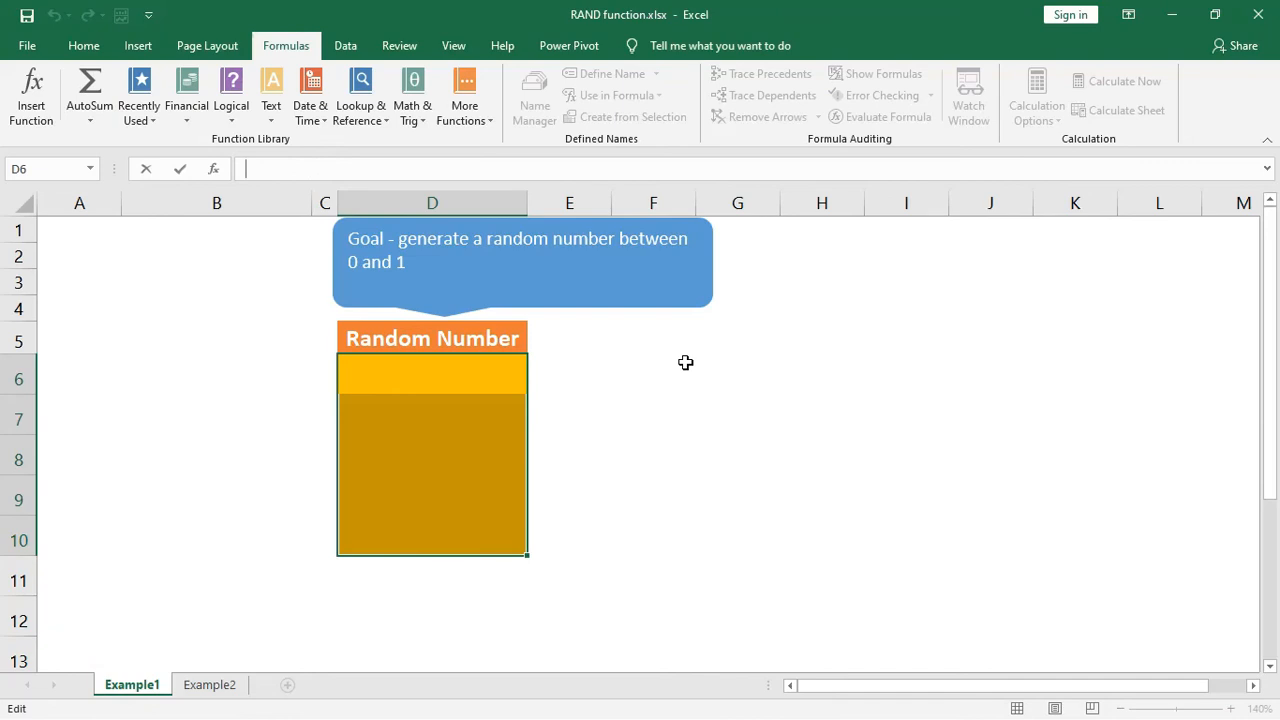
pyautogui.write('=RA')
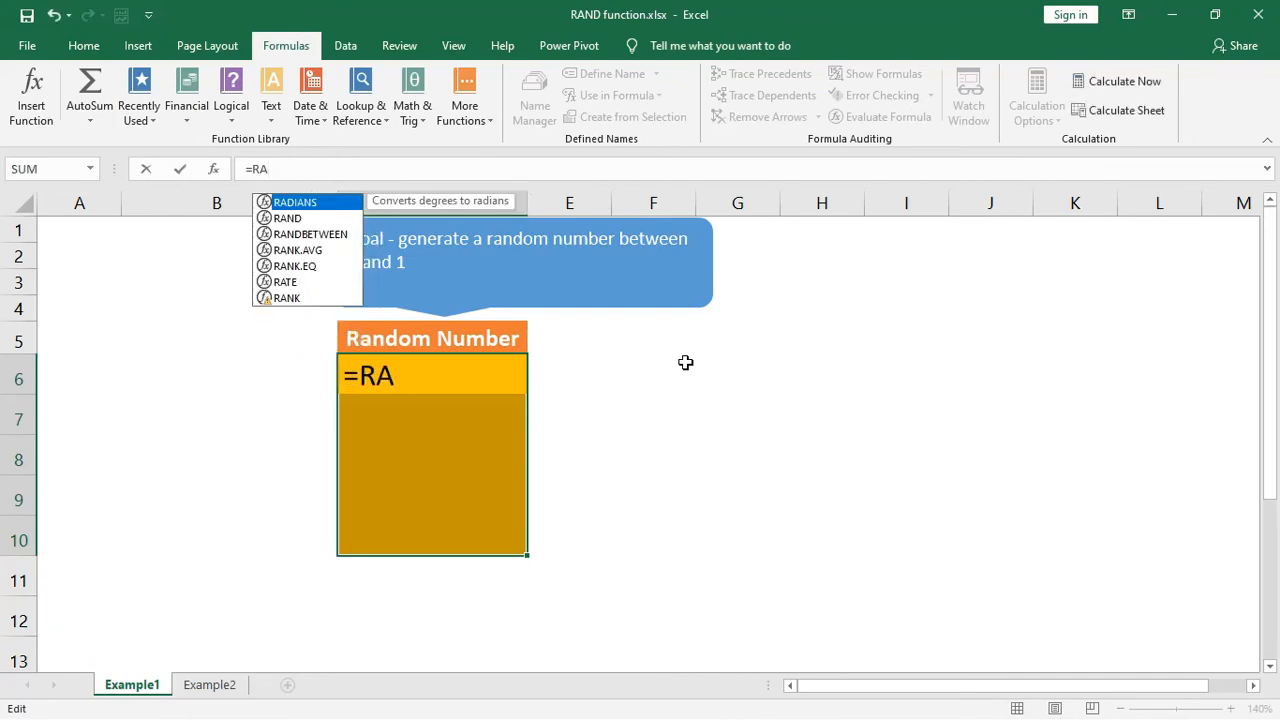
pyautogui.write('N')
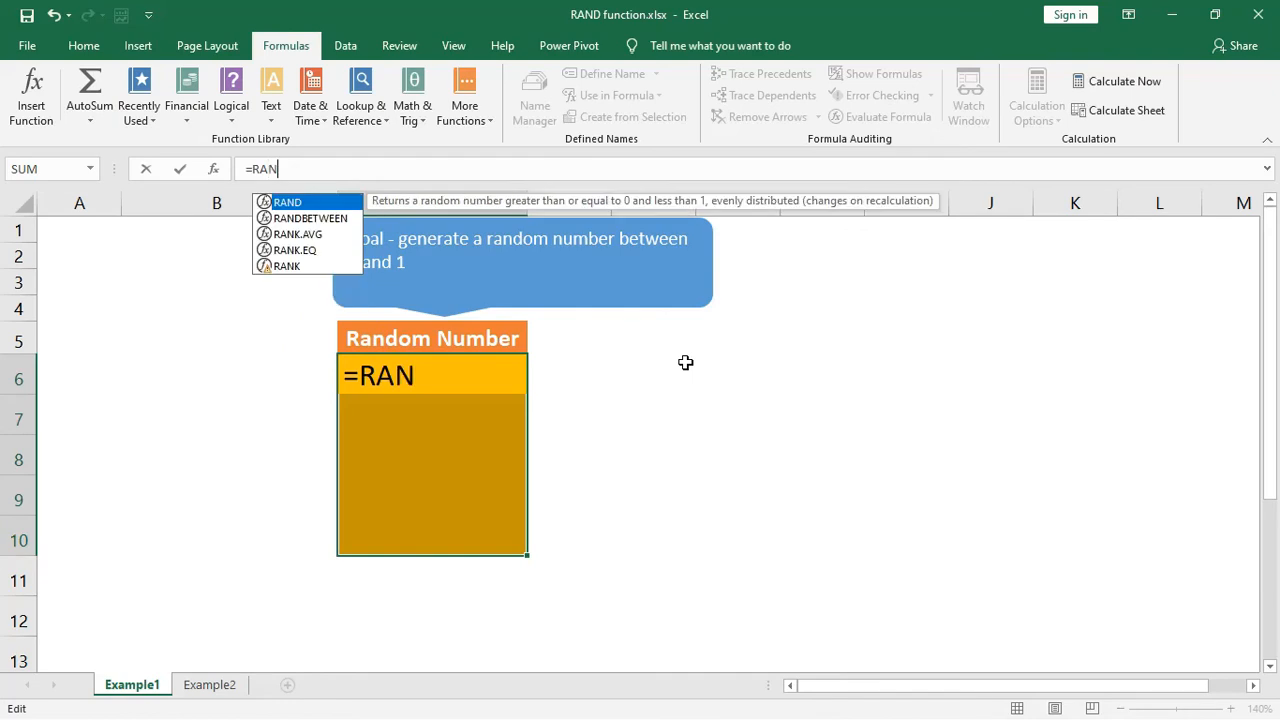
pyautogui.write('D')
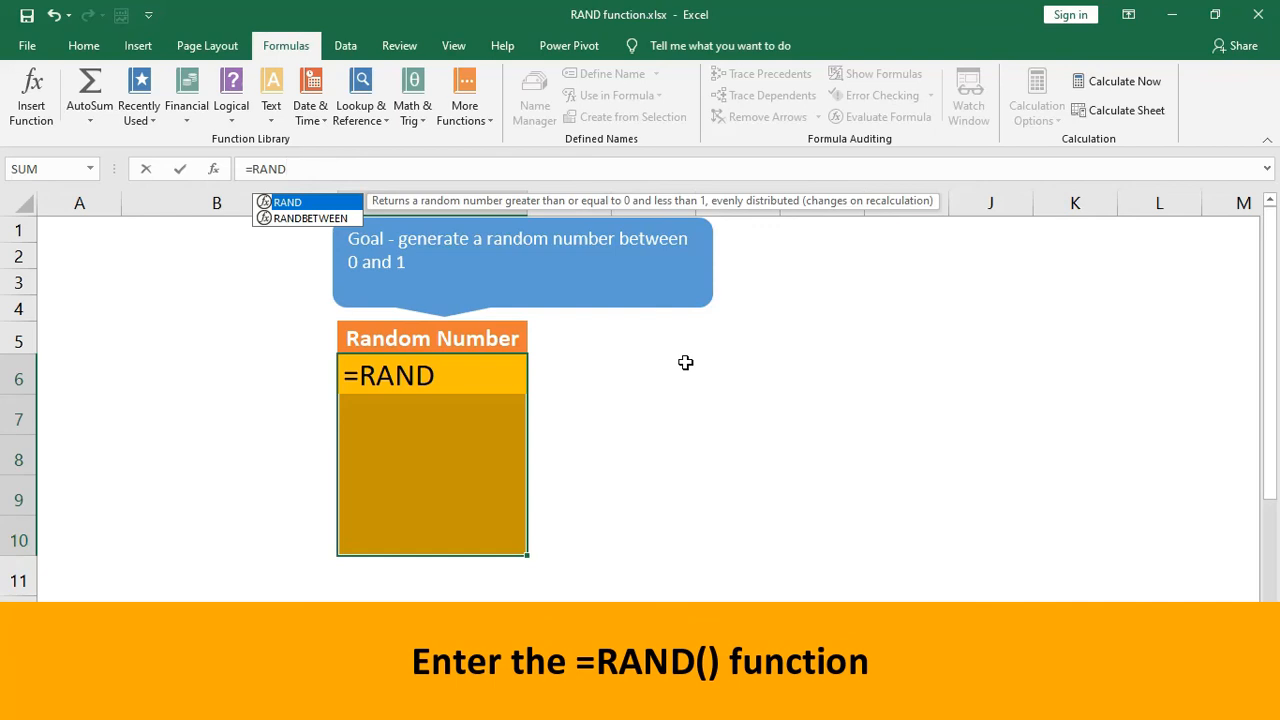
pyautogui.write('()')
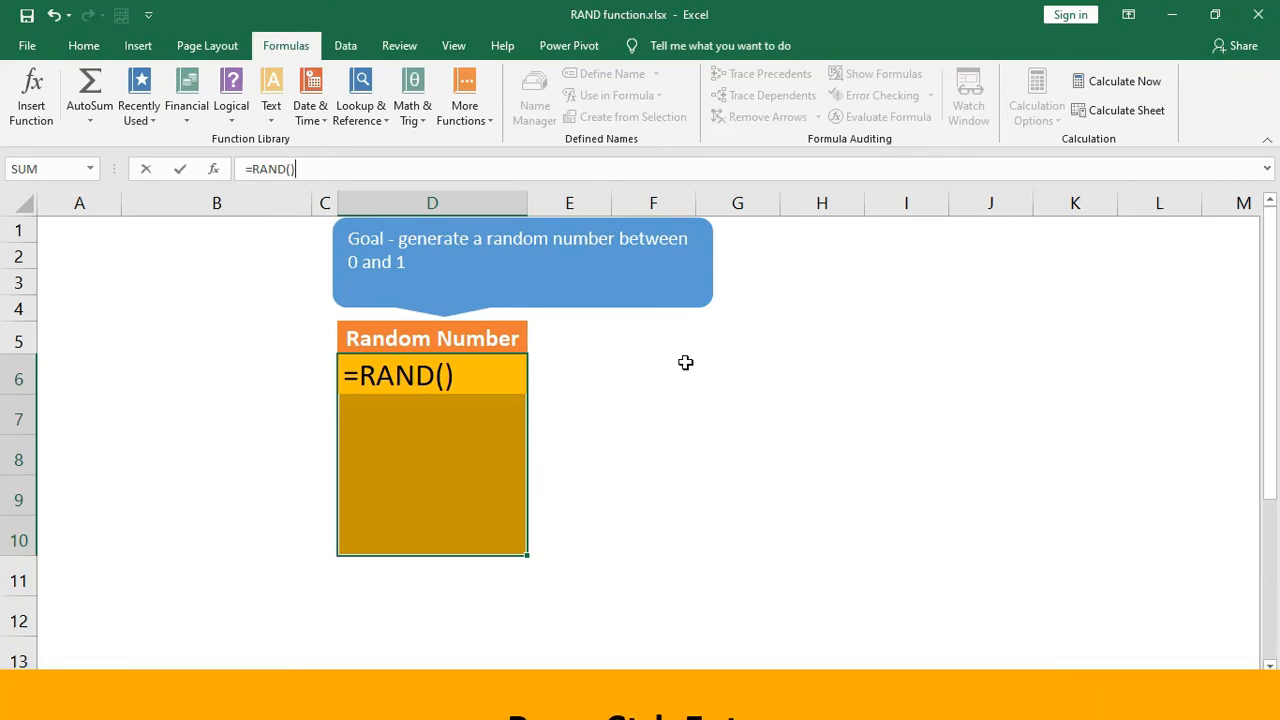
pyautogui.hotkey('ctrl', 'Return')
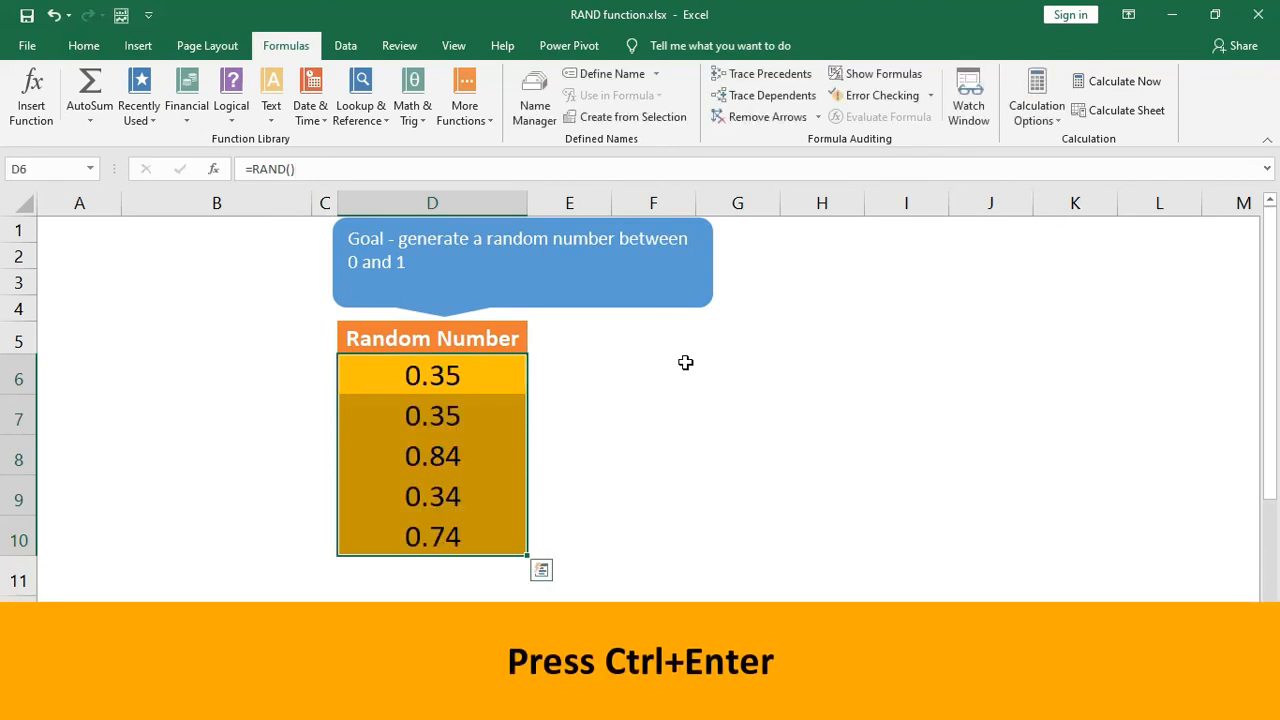
# - Recalculate the workbook three times to refresh the random numbers in D6:D10
pyautogui.click(606, 360)
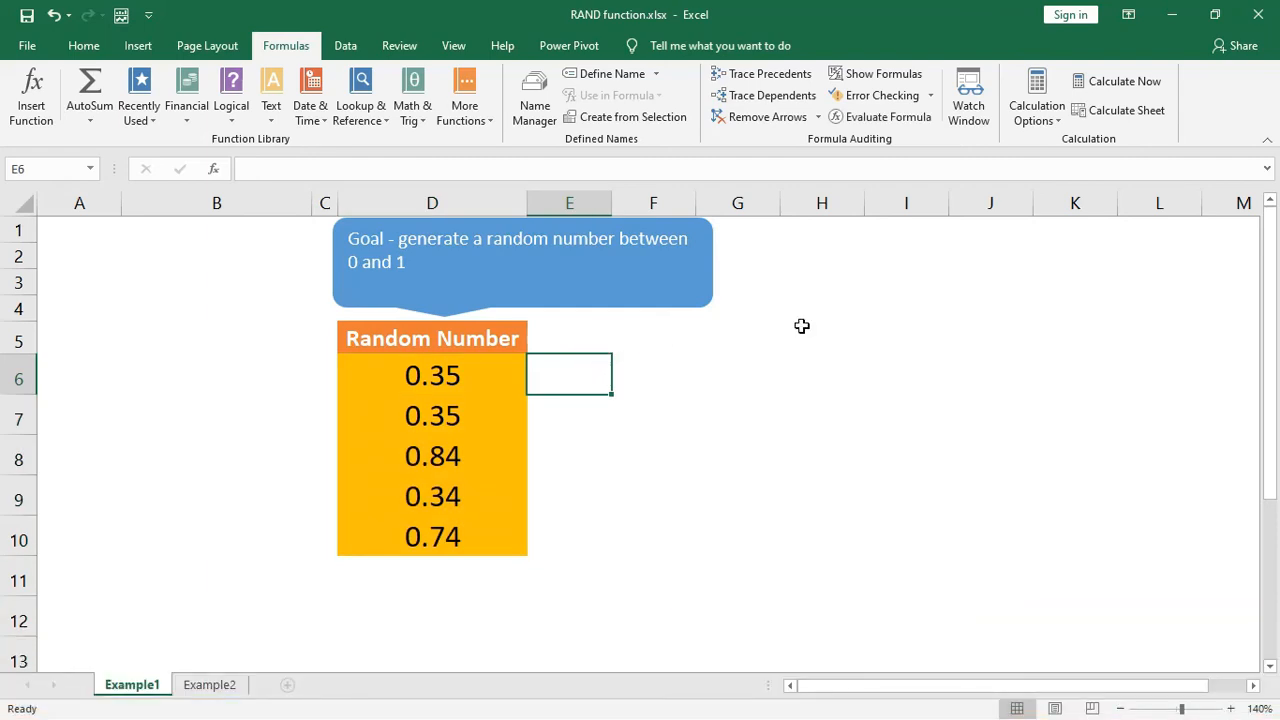
pyautogui.click(1168, 92)
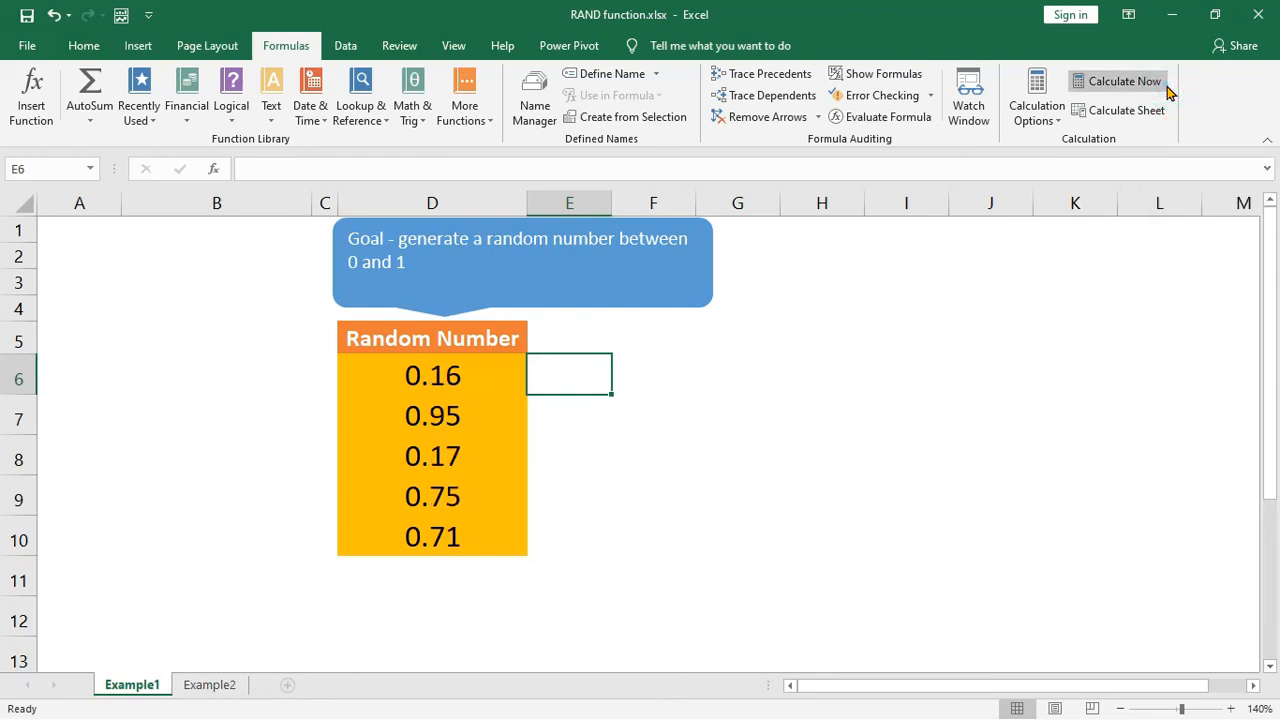
pyautogui.click(1168, 92)
pyautogui.click(1168, 90)
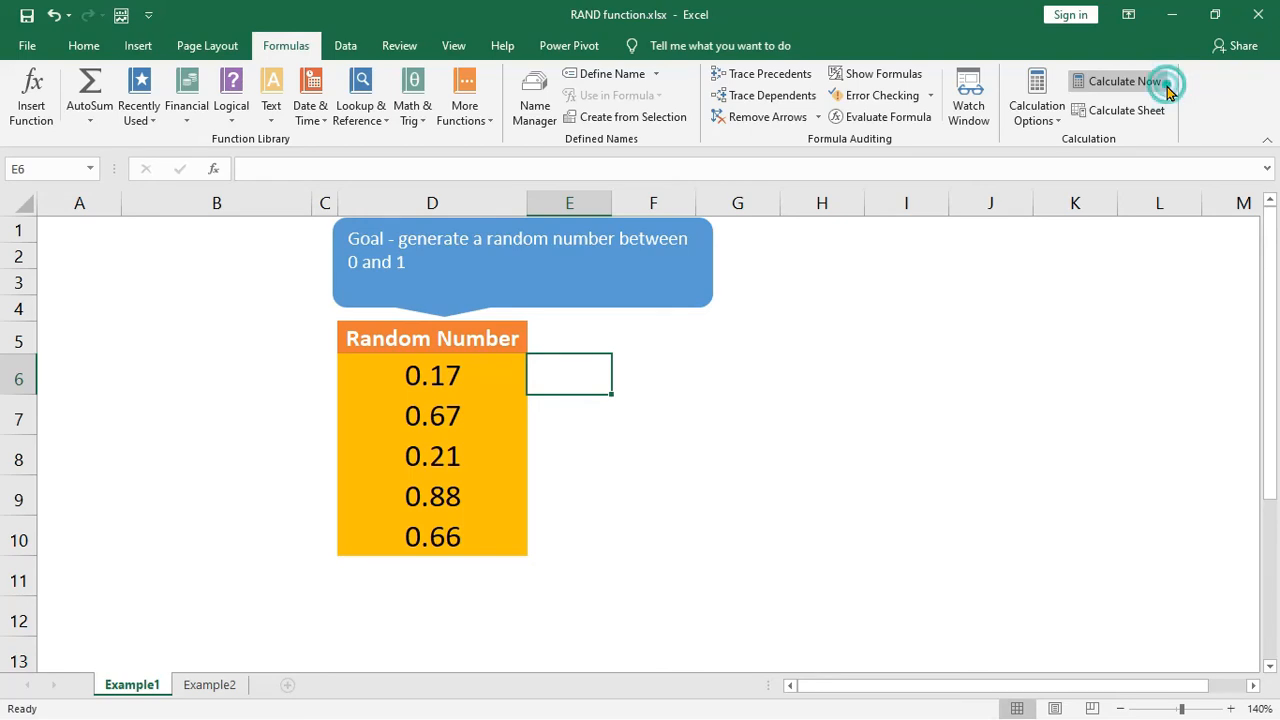
pyautogui.click(680, 376)
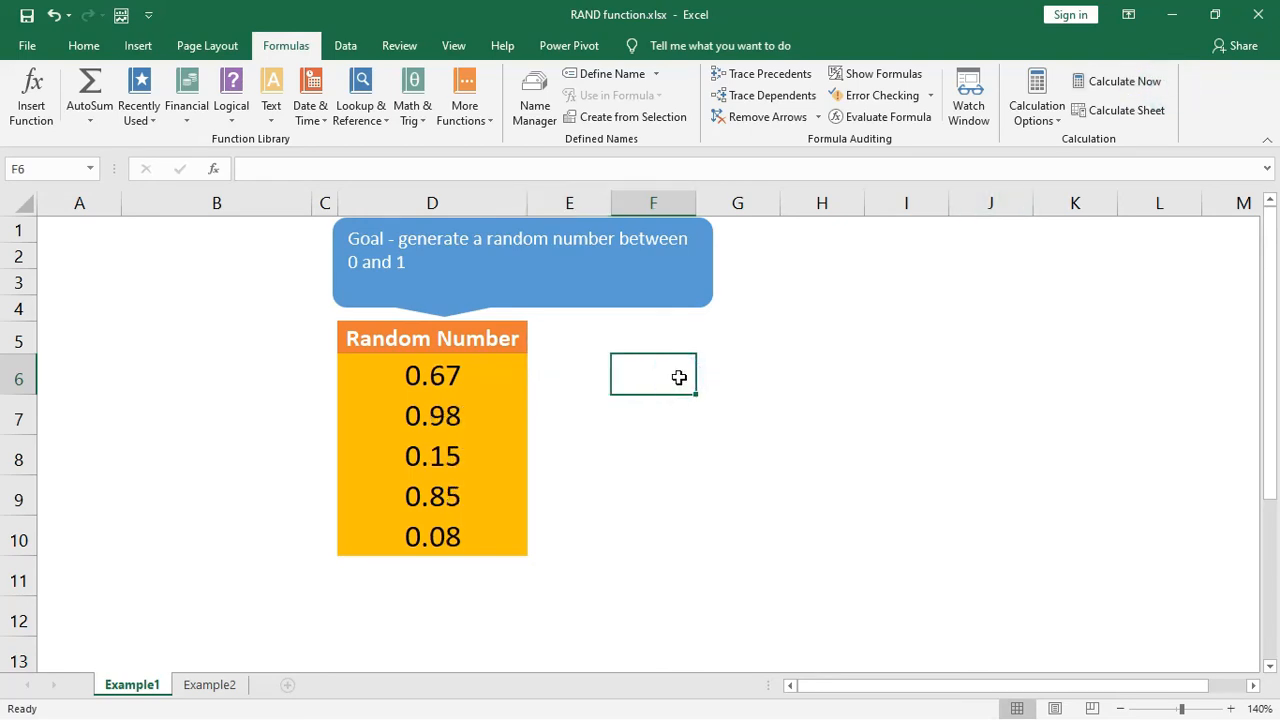
# - Clear the random numbers from D6:D10 and make D6 the only selected cell
pyautogui.moveTo(509, 370); pyautogui.dragTo(493, 527)
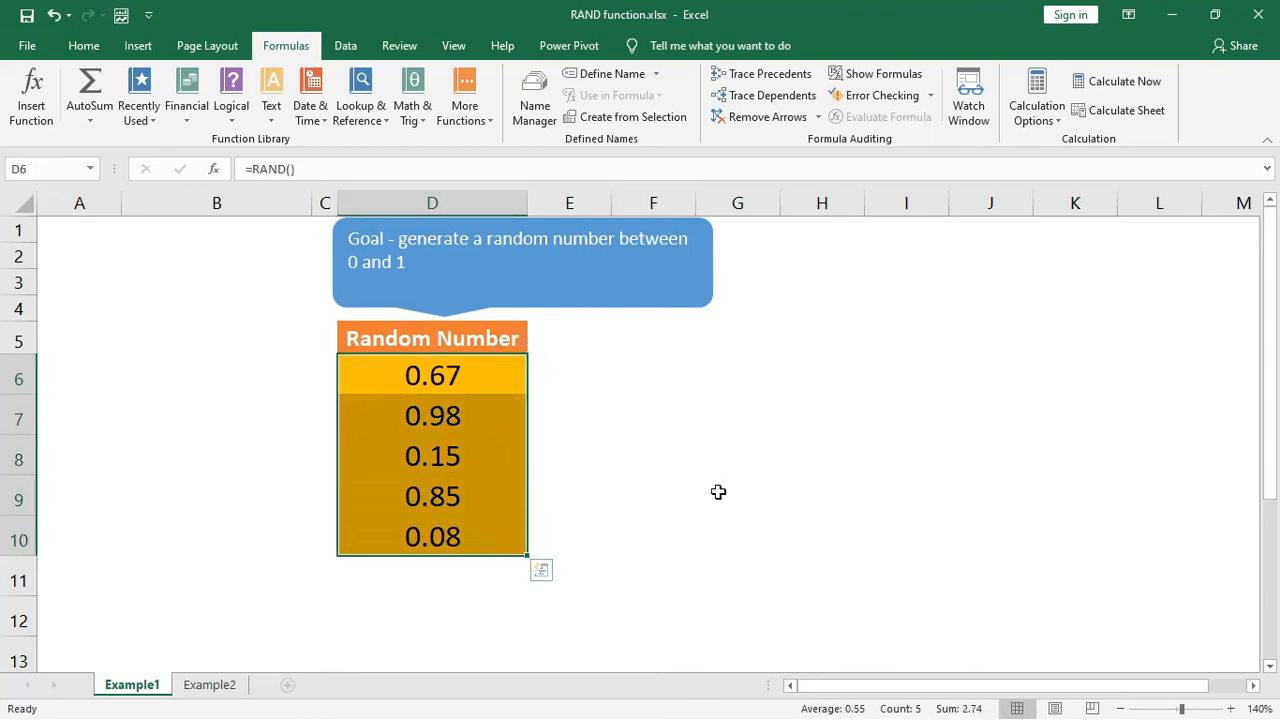
pyautogui.press('Delete')
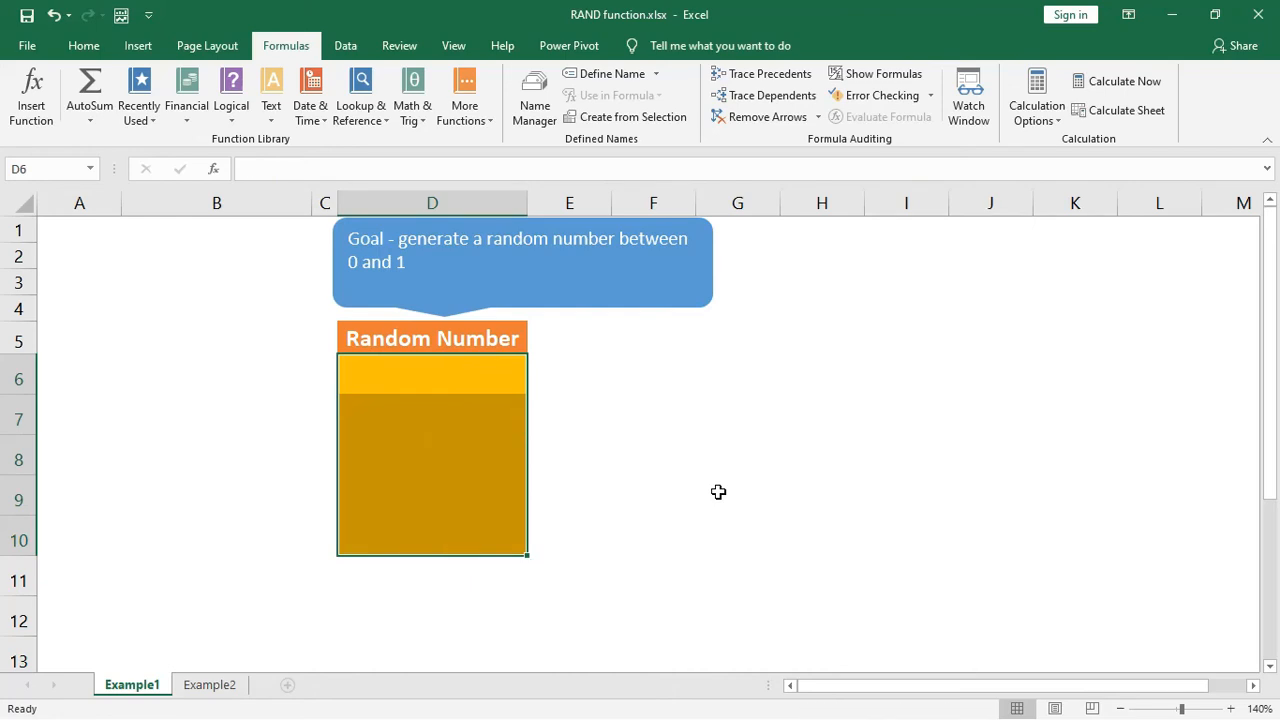
pyautogui.press('Down')
pyautogui.press('Up')
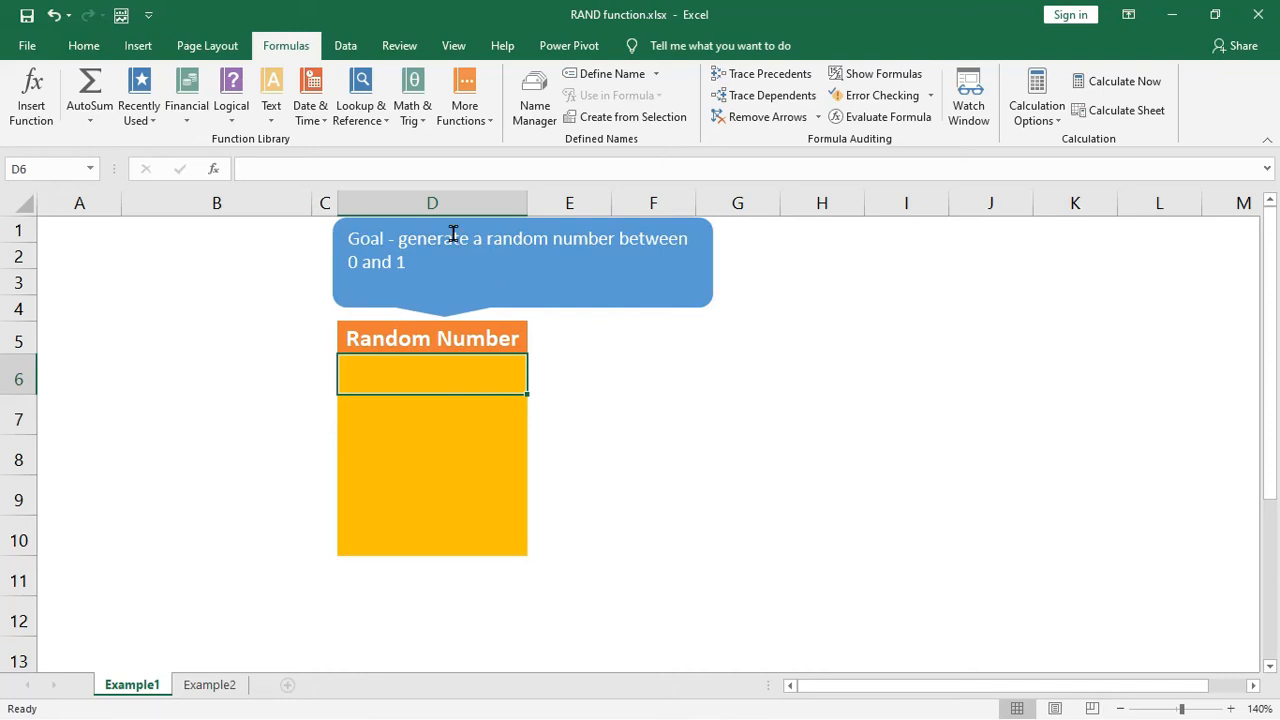
# - Write =RAND() in cell D6, convert it to its calculated value before confirming, and select D6 to check the stored content
pyautogui.click(372, 173)
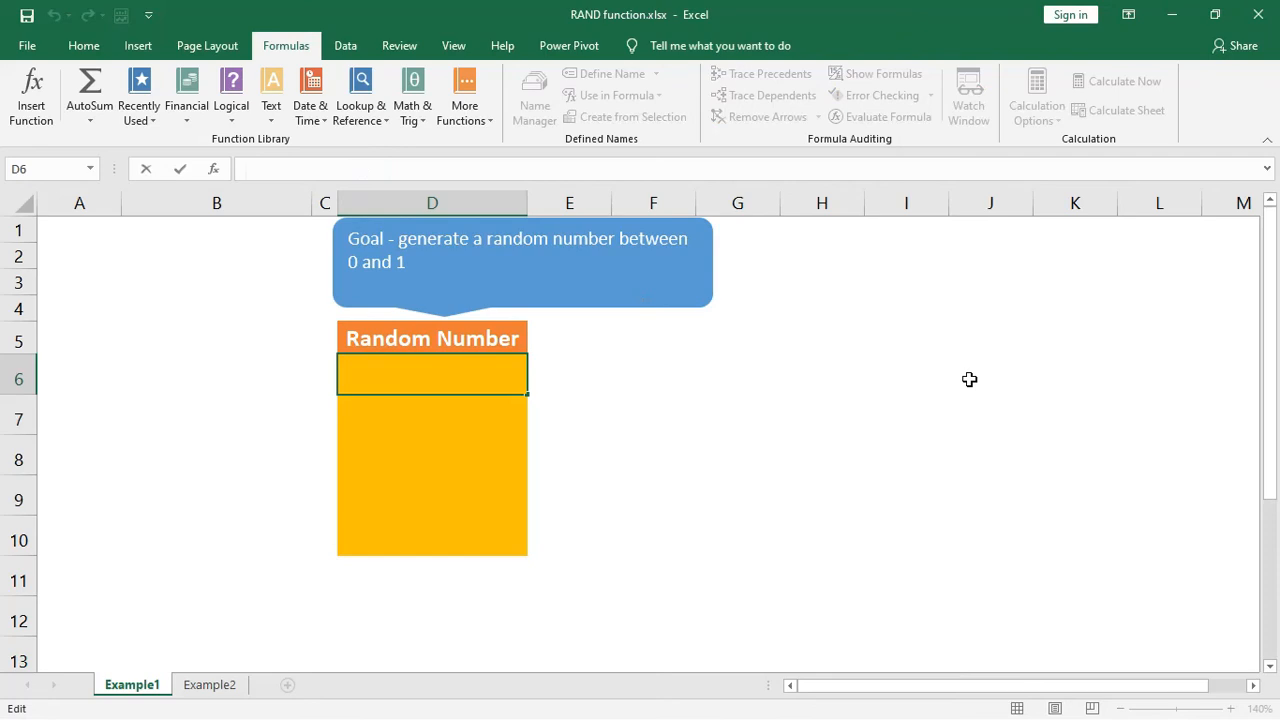
pyautogui.write('=RAN')
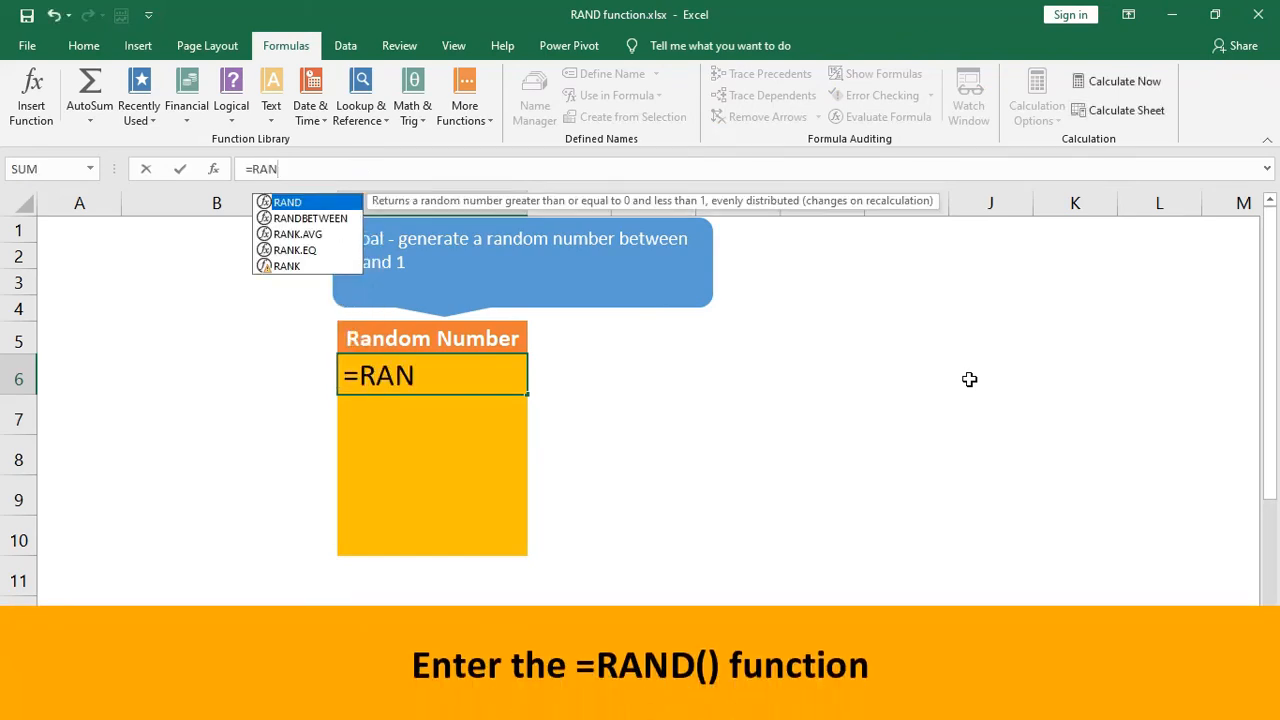
pyautogui.write('D')
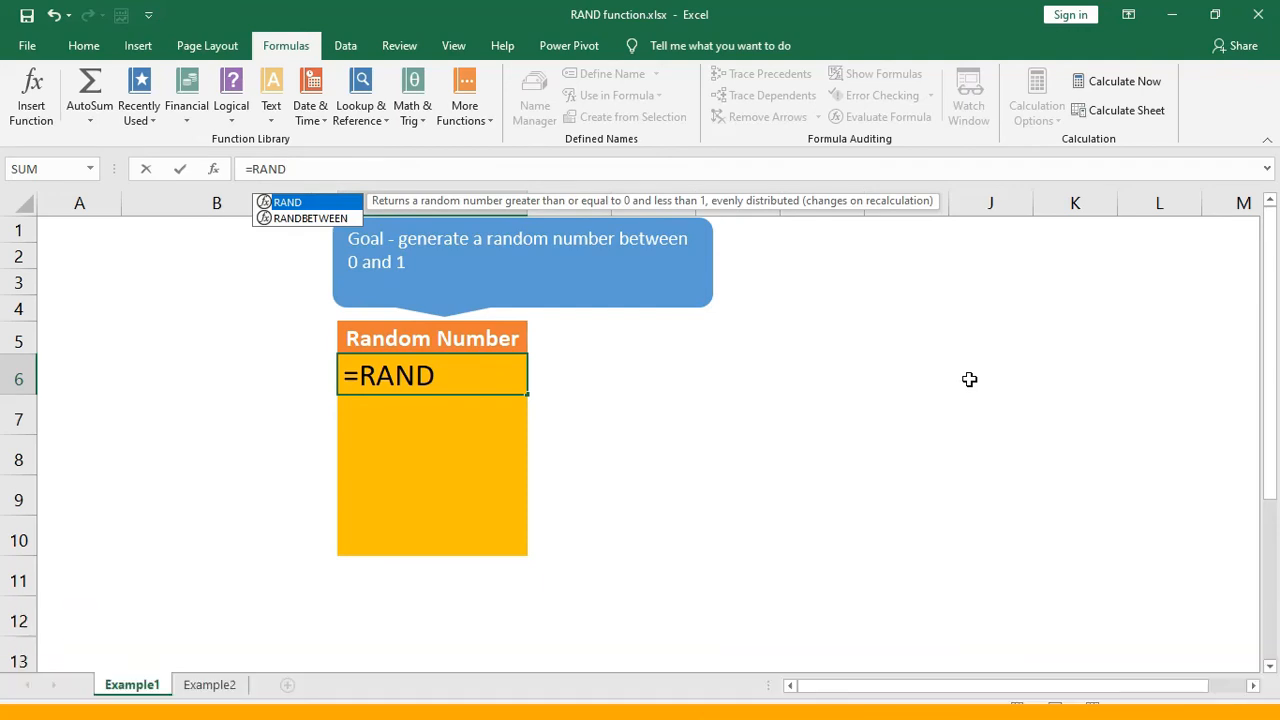
pyautogui.write('(')
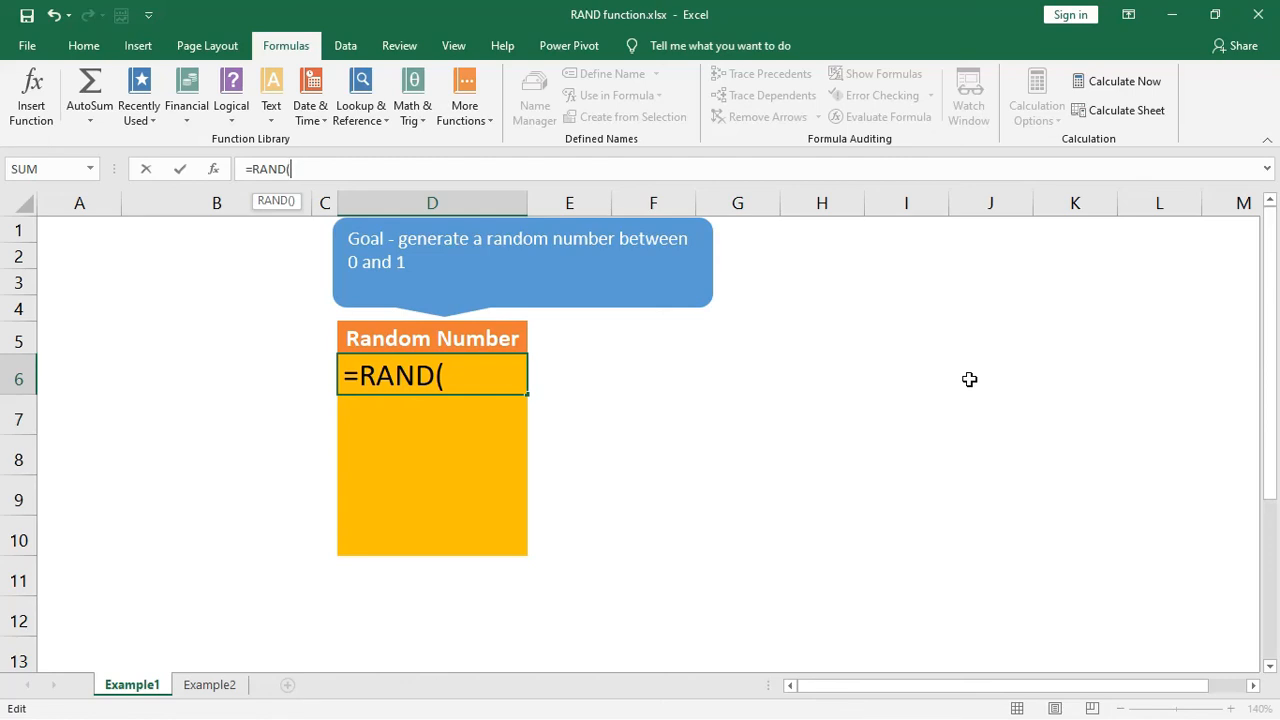
pyautogui.write(')')
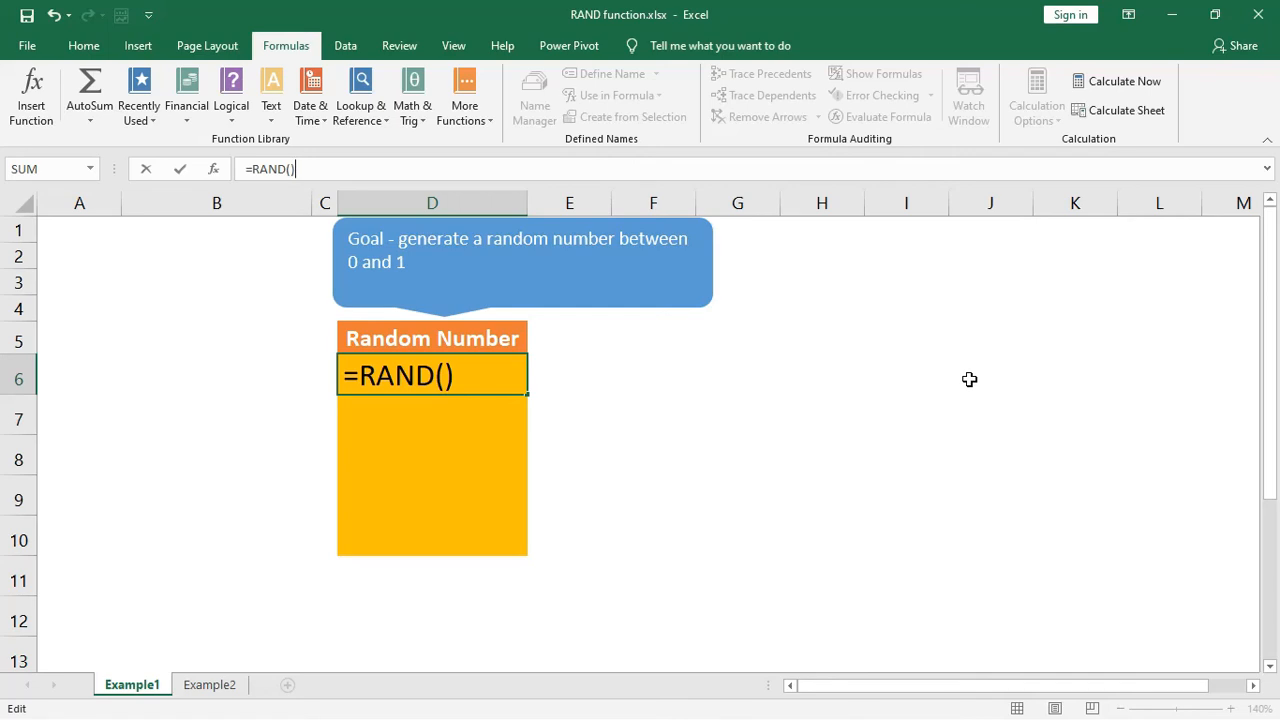
pyautogui.press('F9')
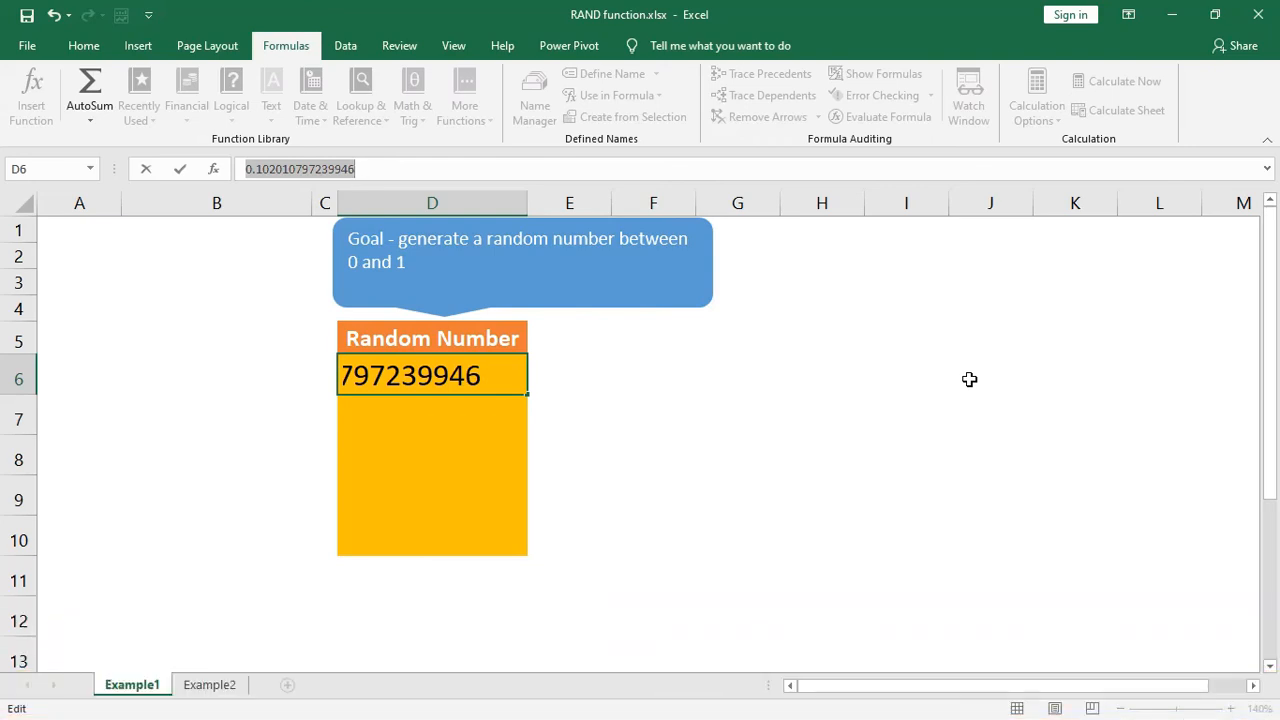
pyautogui.press('Return')
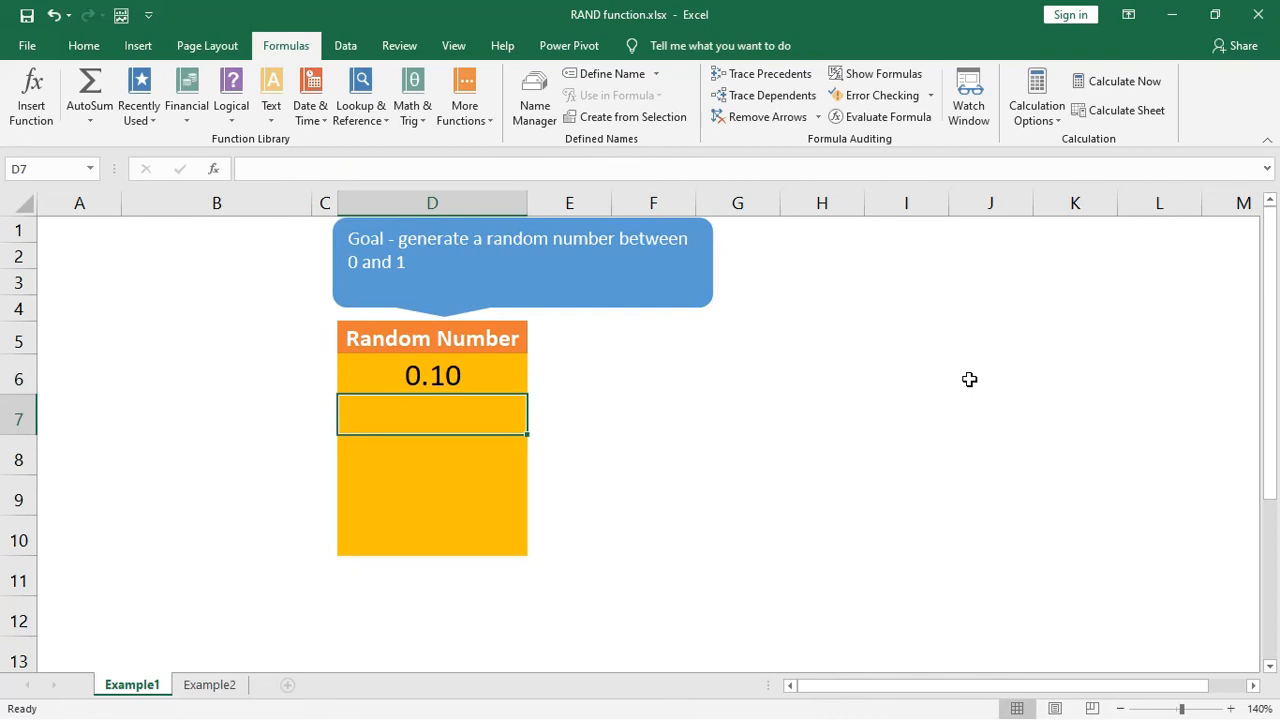
pyautogui.click(510, 369)
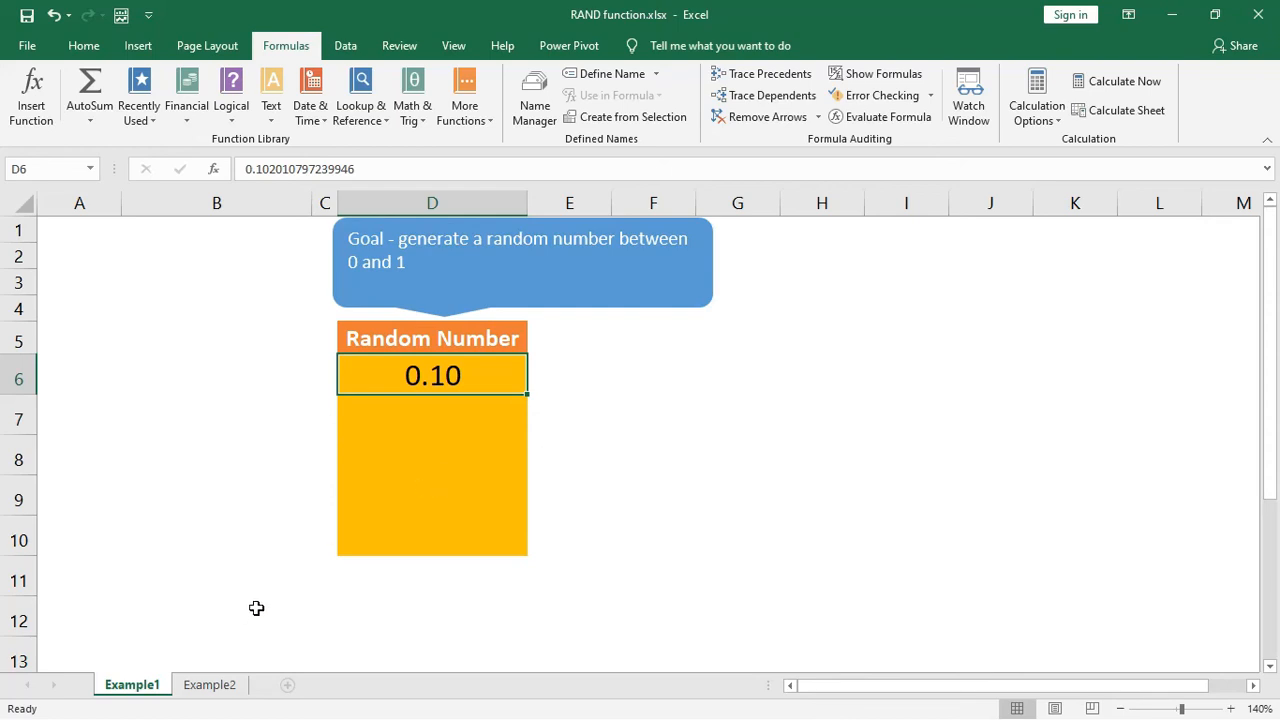
# - Open the Example2 sheet and select cell F6 under the Random Number heading
pyautogui.click(240, 680)
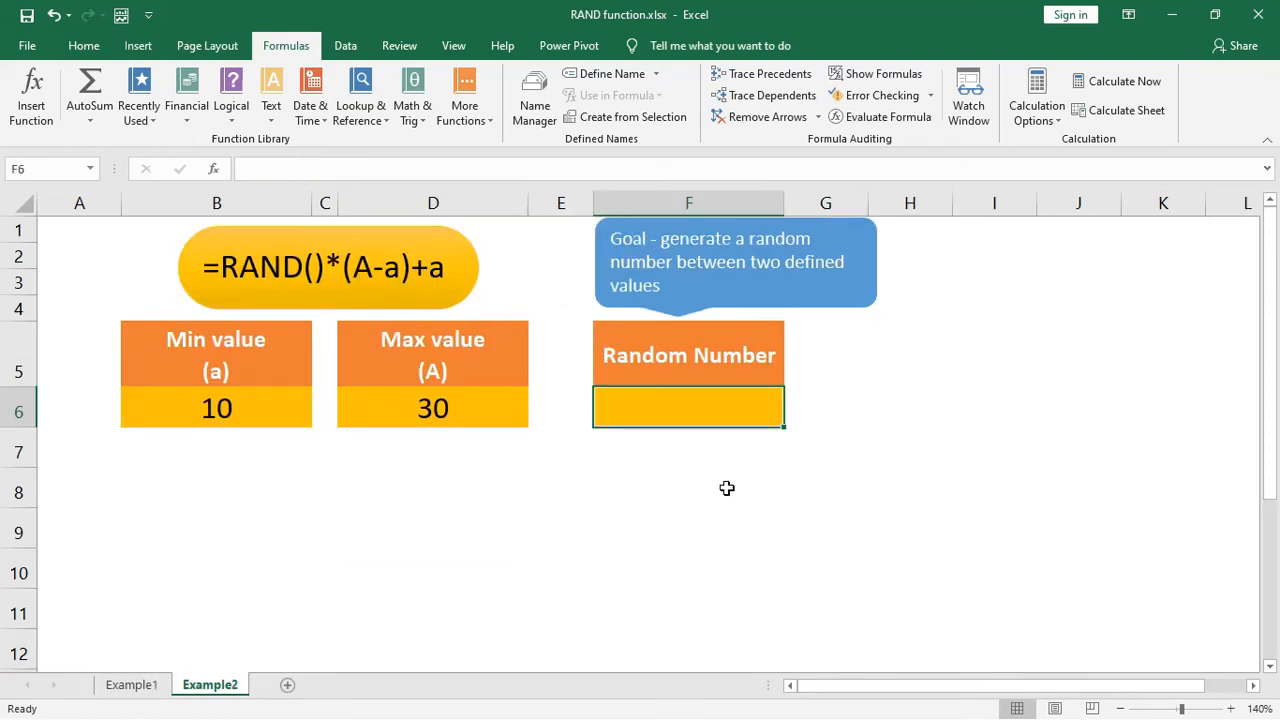
pyautogui.click(842, 412)
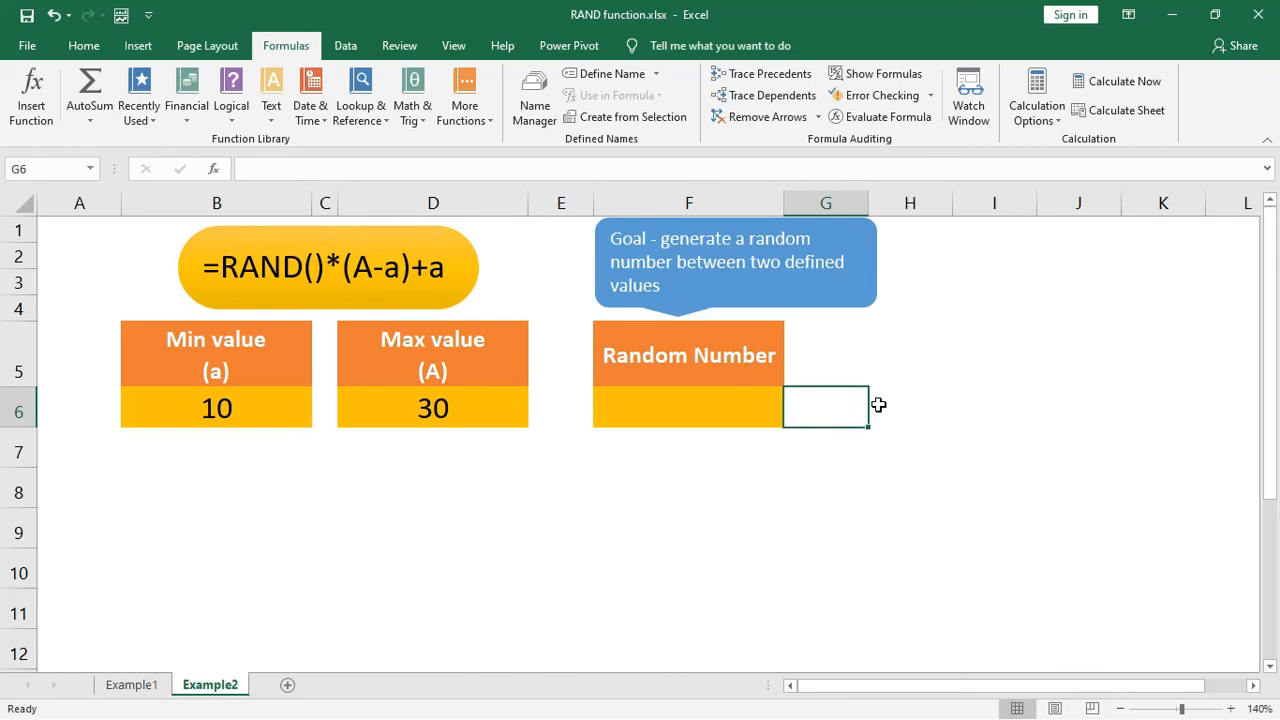
pyautogui.click(719, 398)
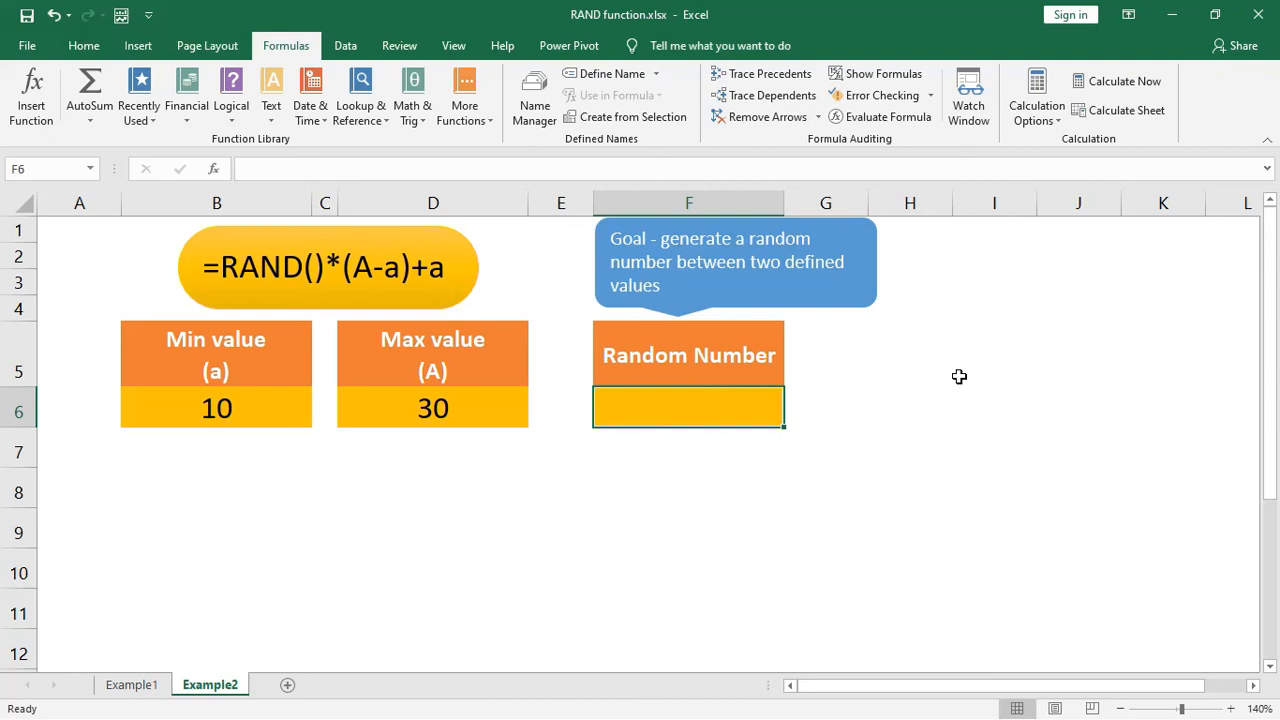
# - Enter =RAND()*(D6-B6)+B6 in cell F6 to generate a random number between the minimum and maximum values
pyautogui.write('=')
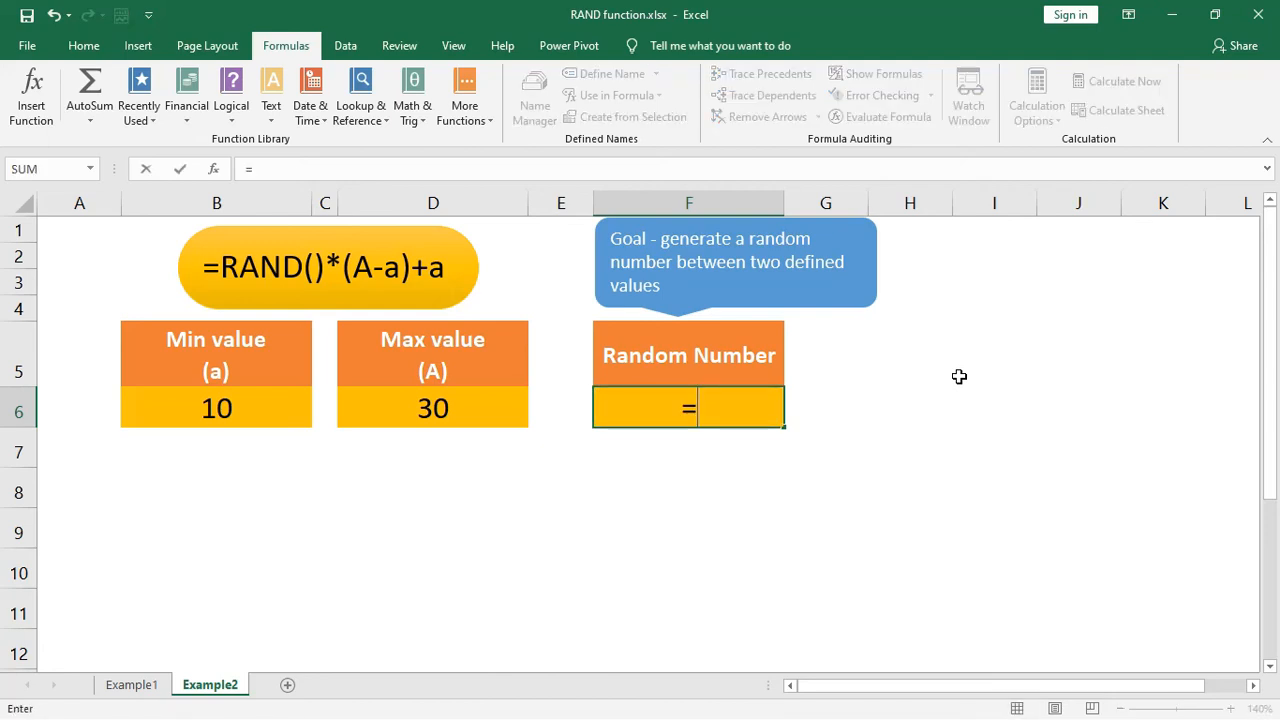
pyautogui.write('RAND')
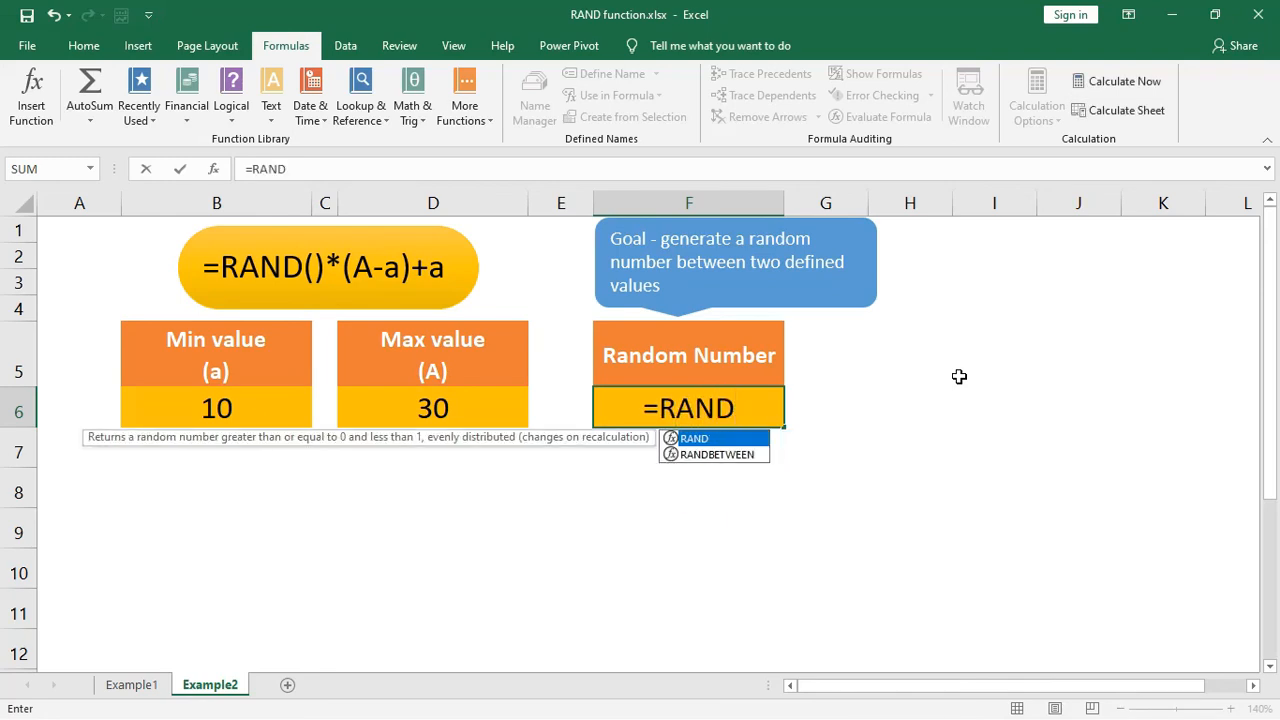
pyautogui.write('(')
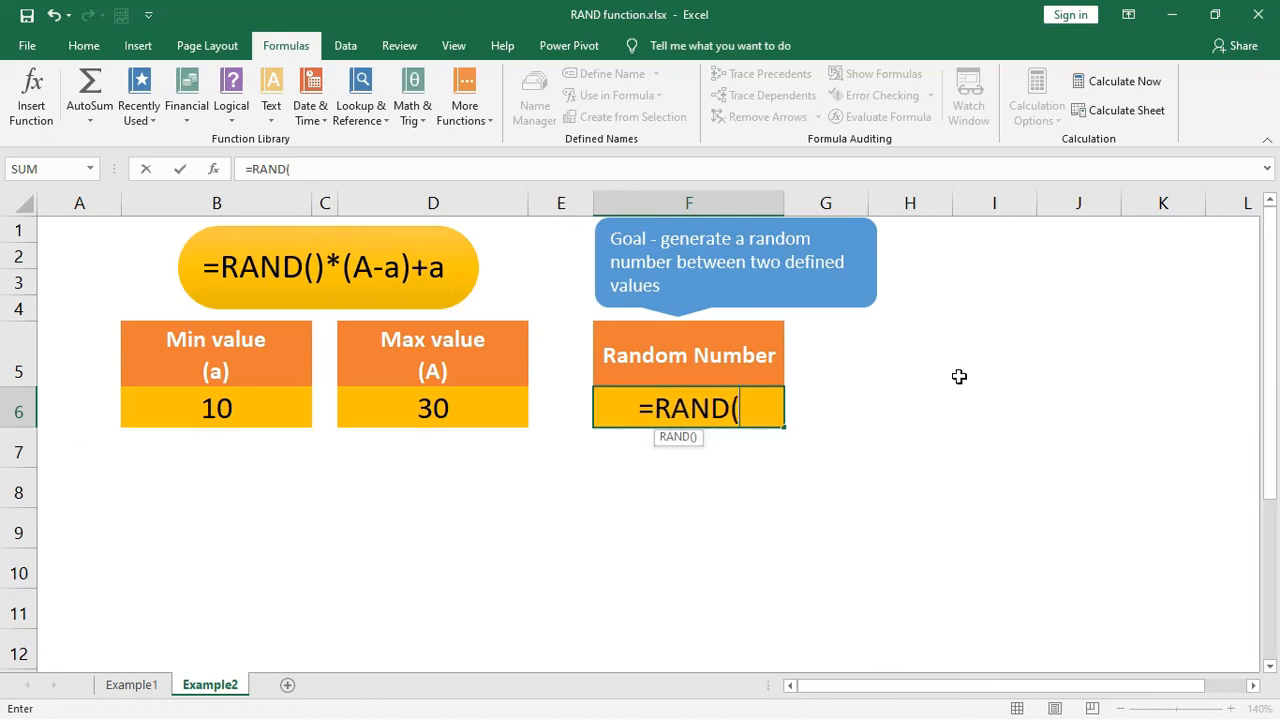
pyautogui.write(')')
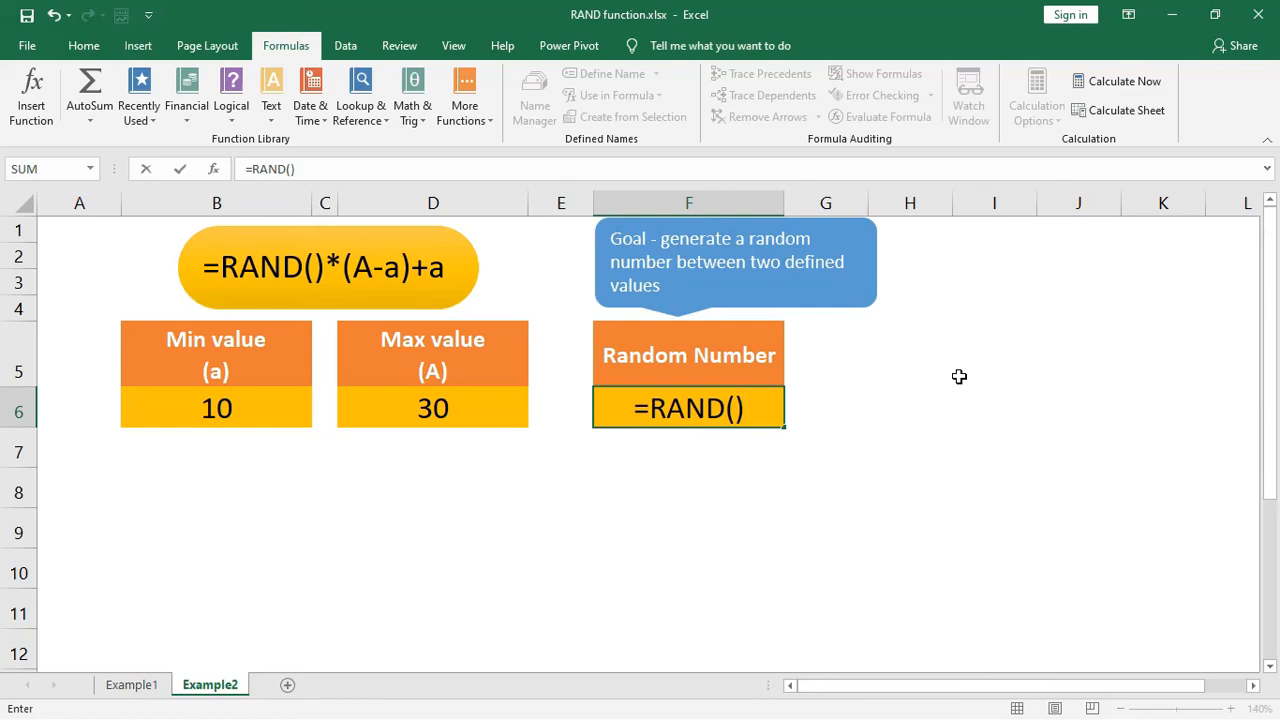
pyautogui.write('*')
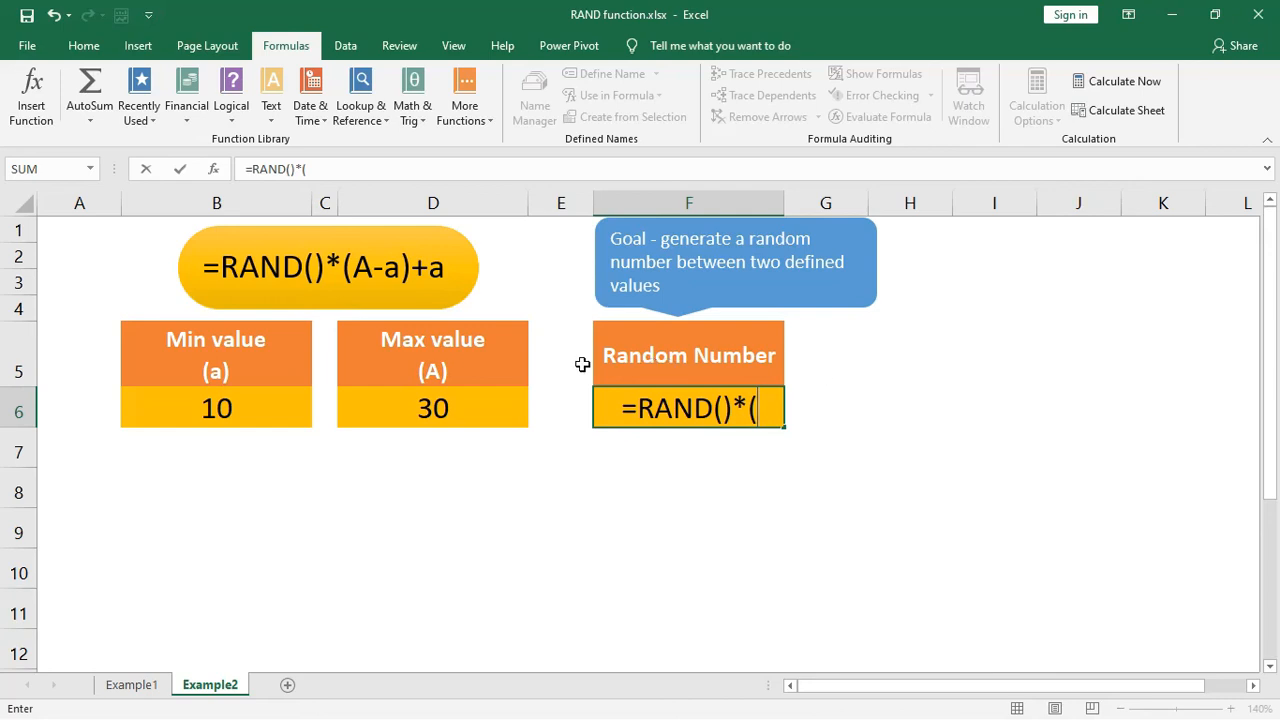
pyautogui.click(511, 403)
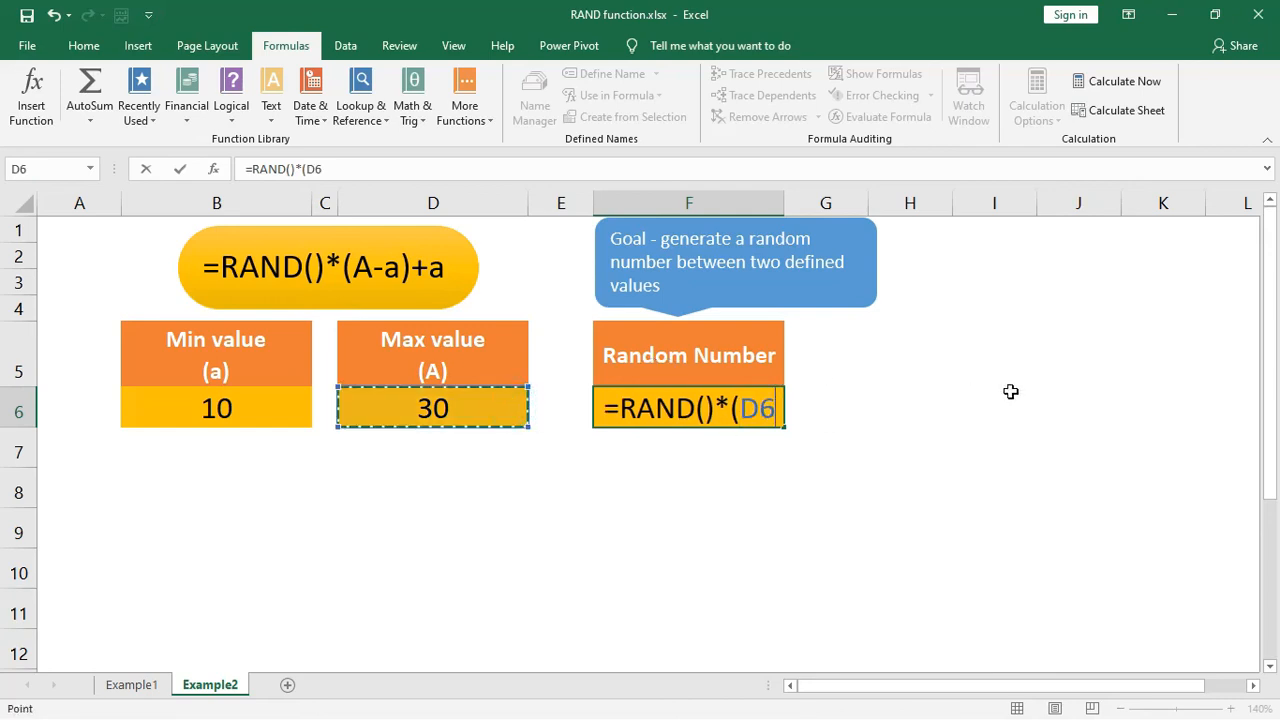
pyautogui.write('-')
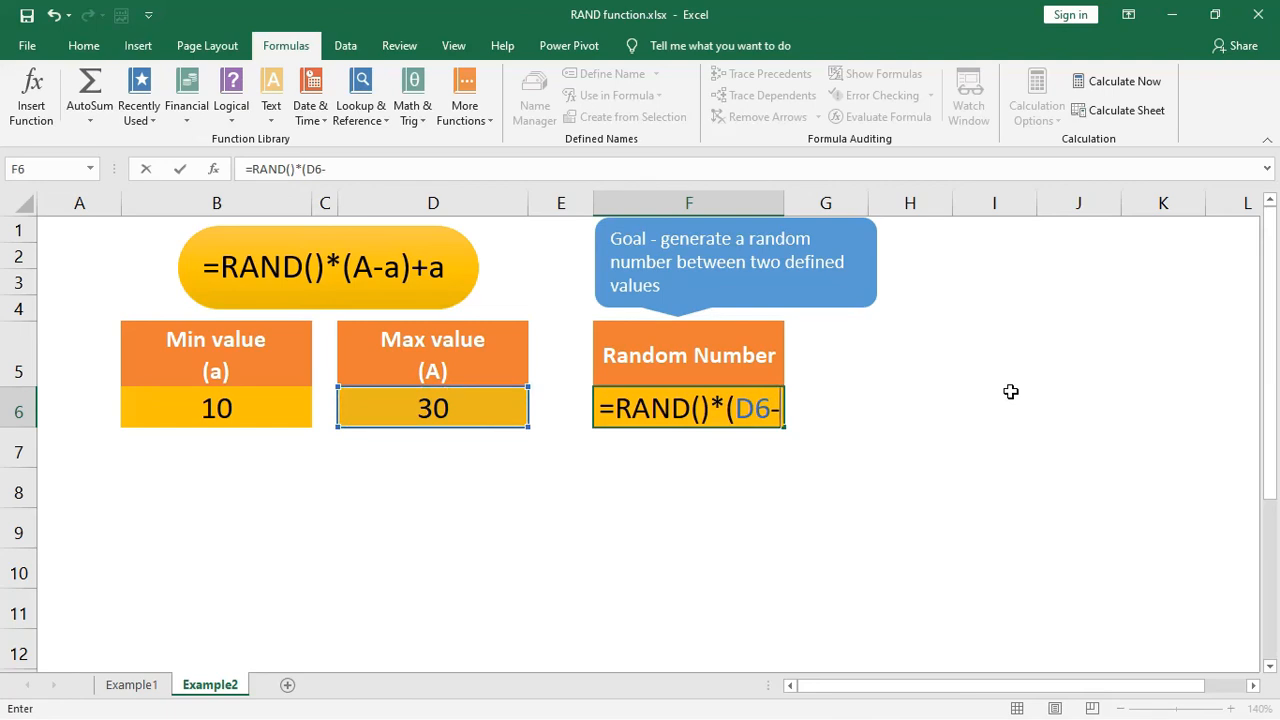
pyautogui.click(285, 398)
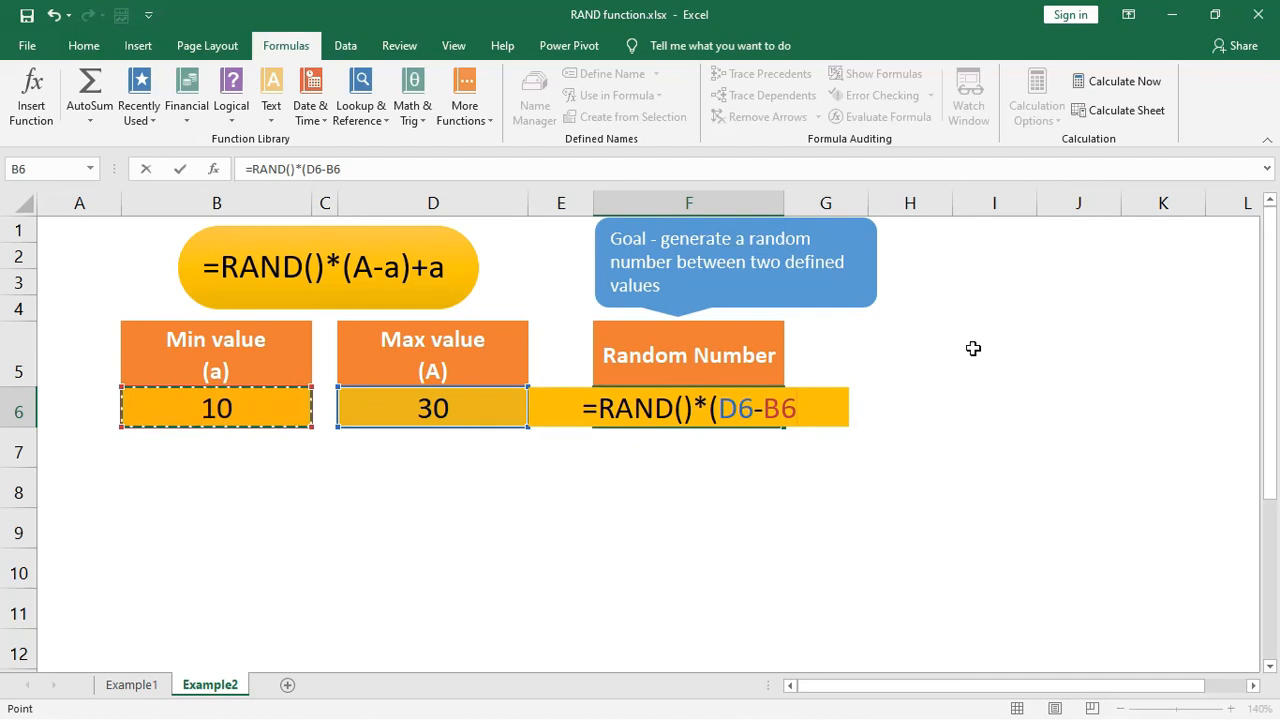
pyautogui.write(')')
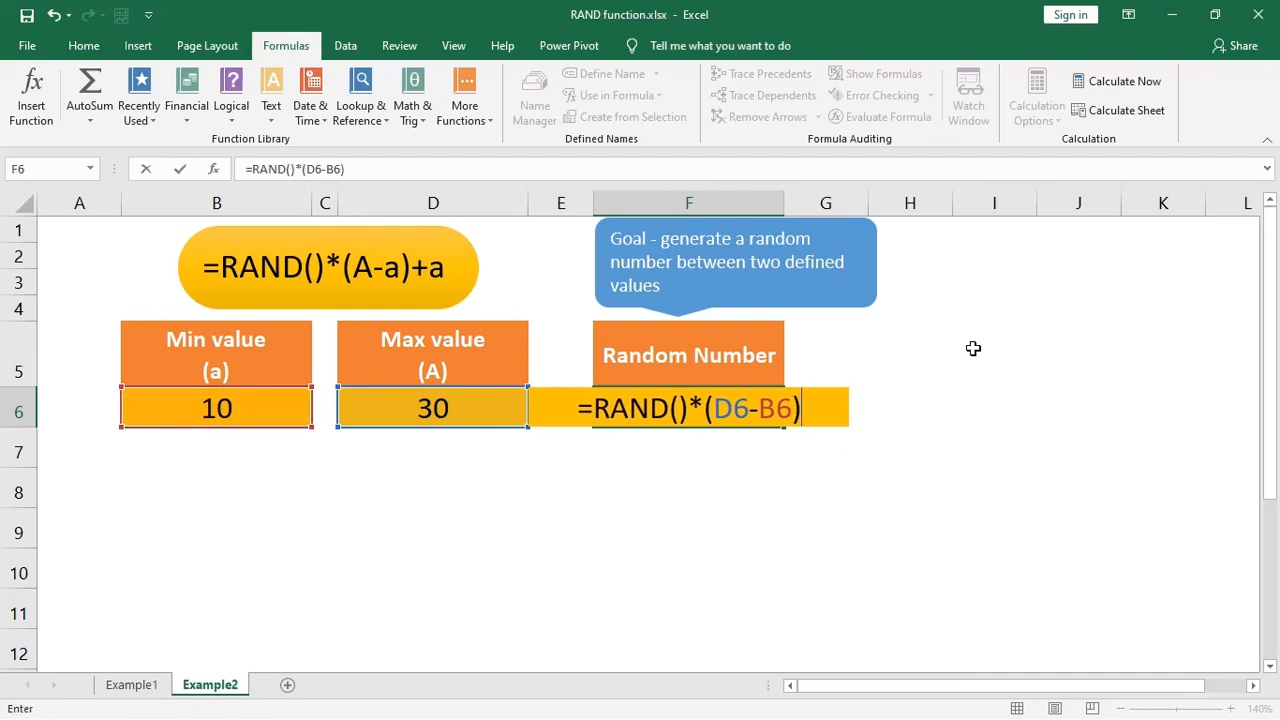
pyautogui.write('+')
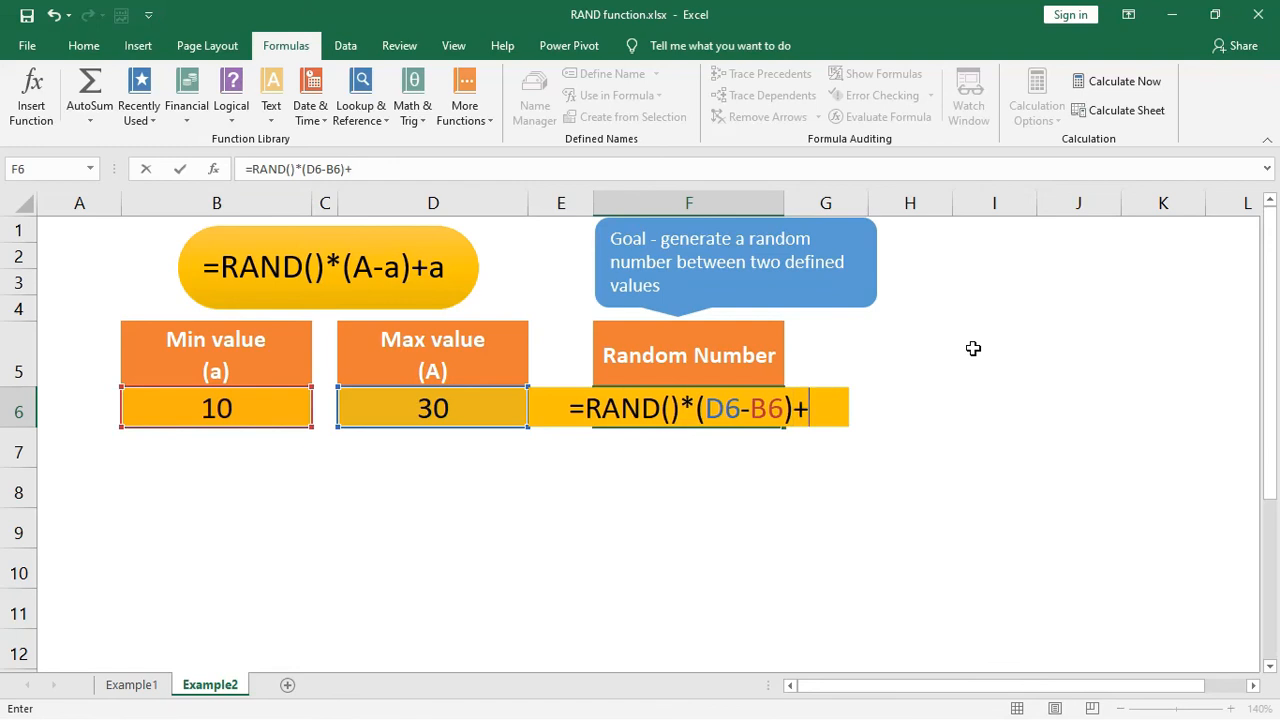
pyautogui.click(280, 410)
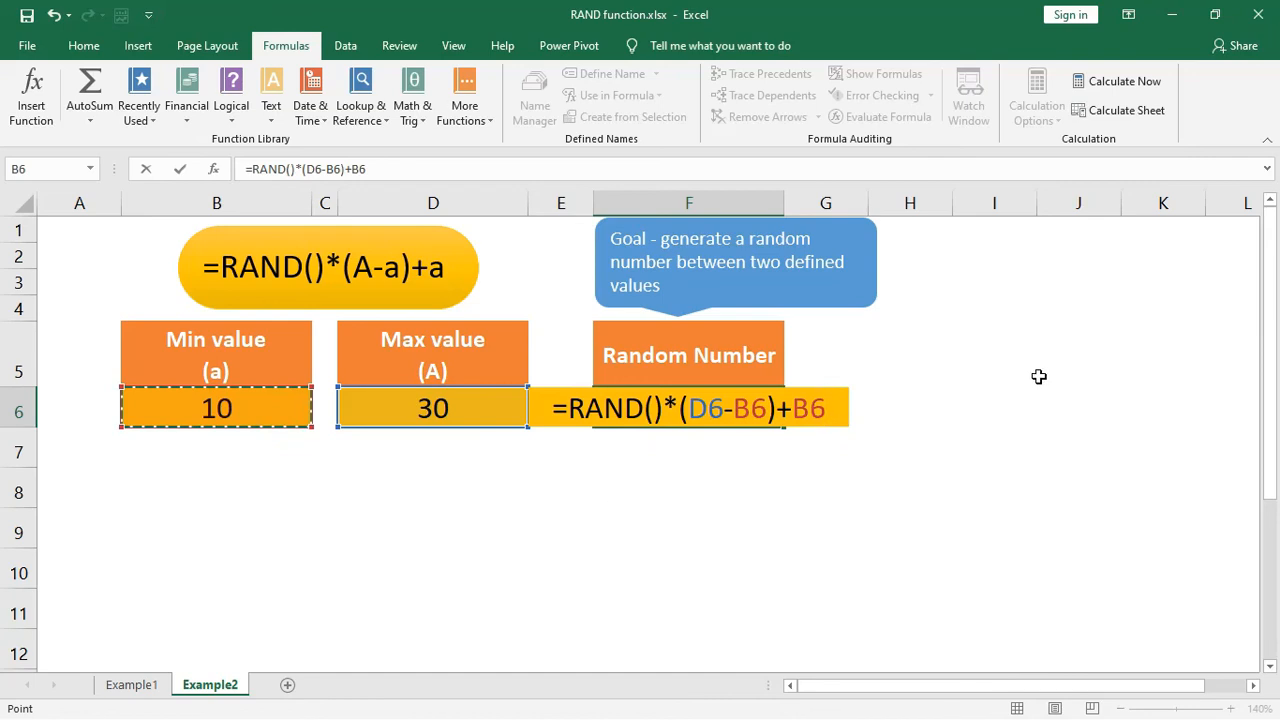
pyautogui.press('Return')
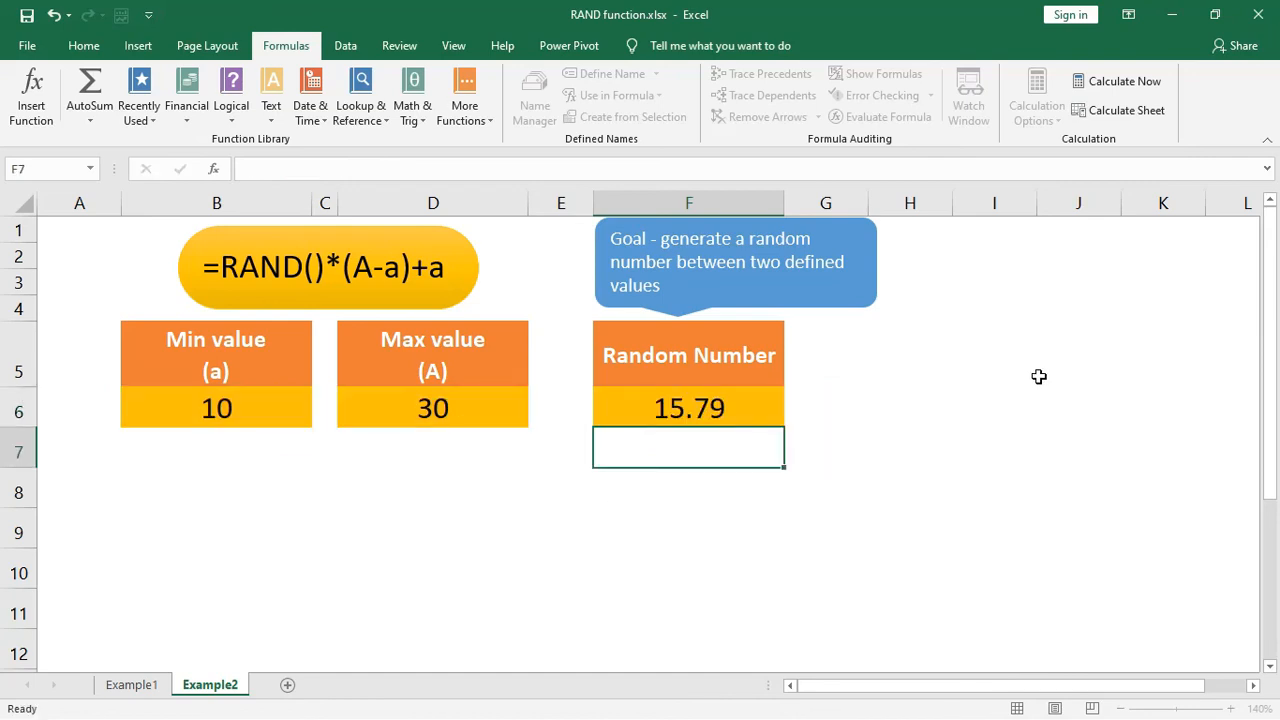
# - Select F6, recalculate the workbook five times to refresh its random number, and finish with cell A1 selected
pyautogui.press('Up')
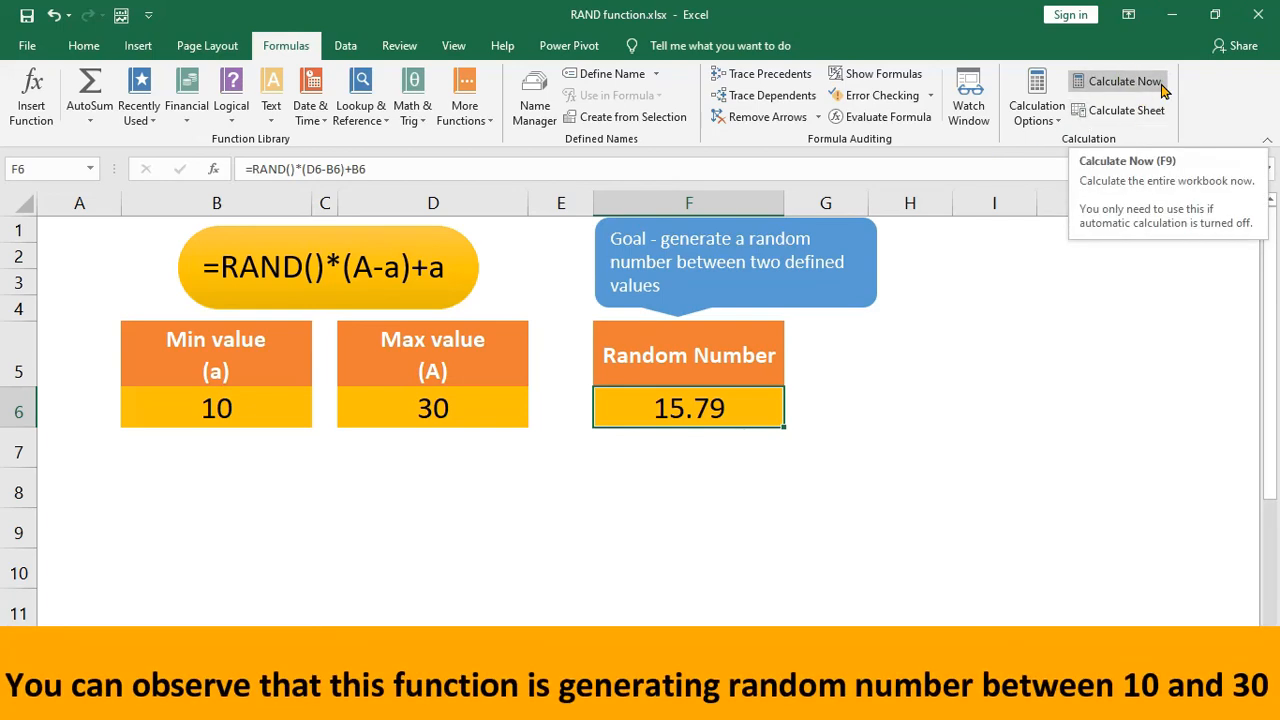
pyautogui.click(1163, 90)
pyautogui.click(1163, 90)
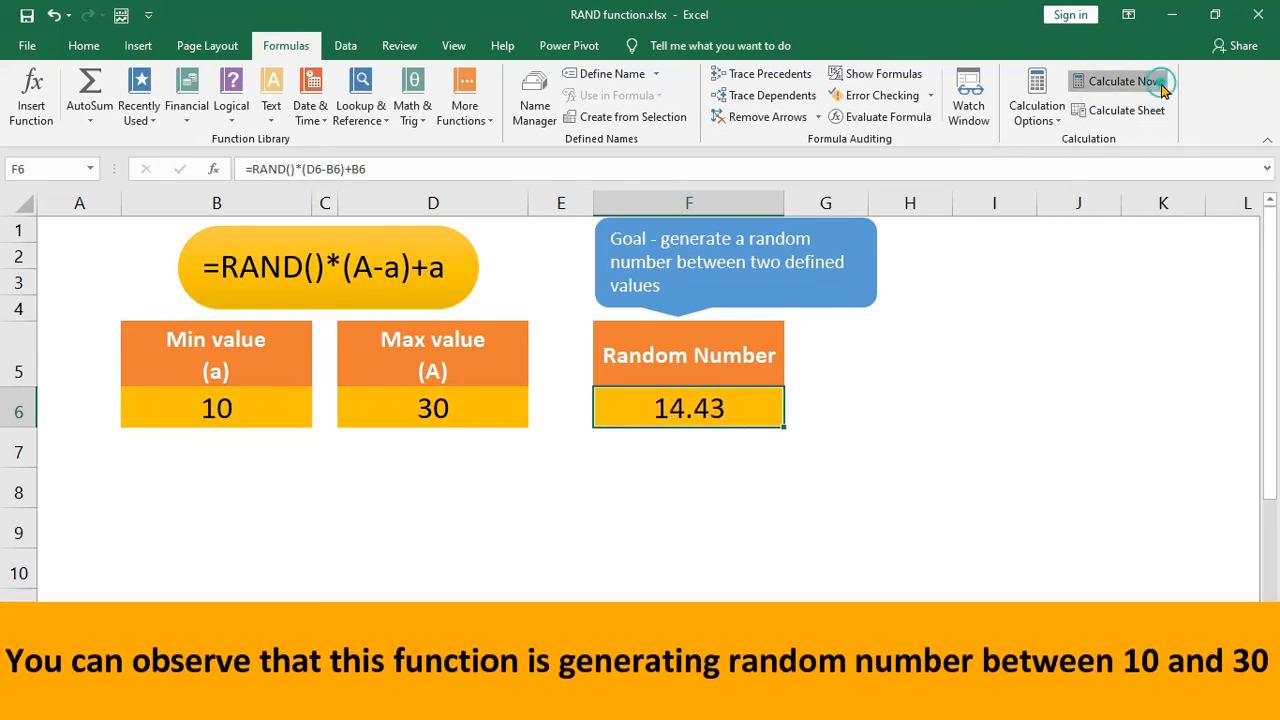
pyautogui.click(1163, 90)
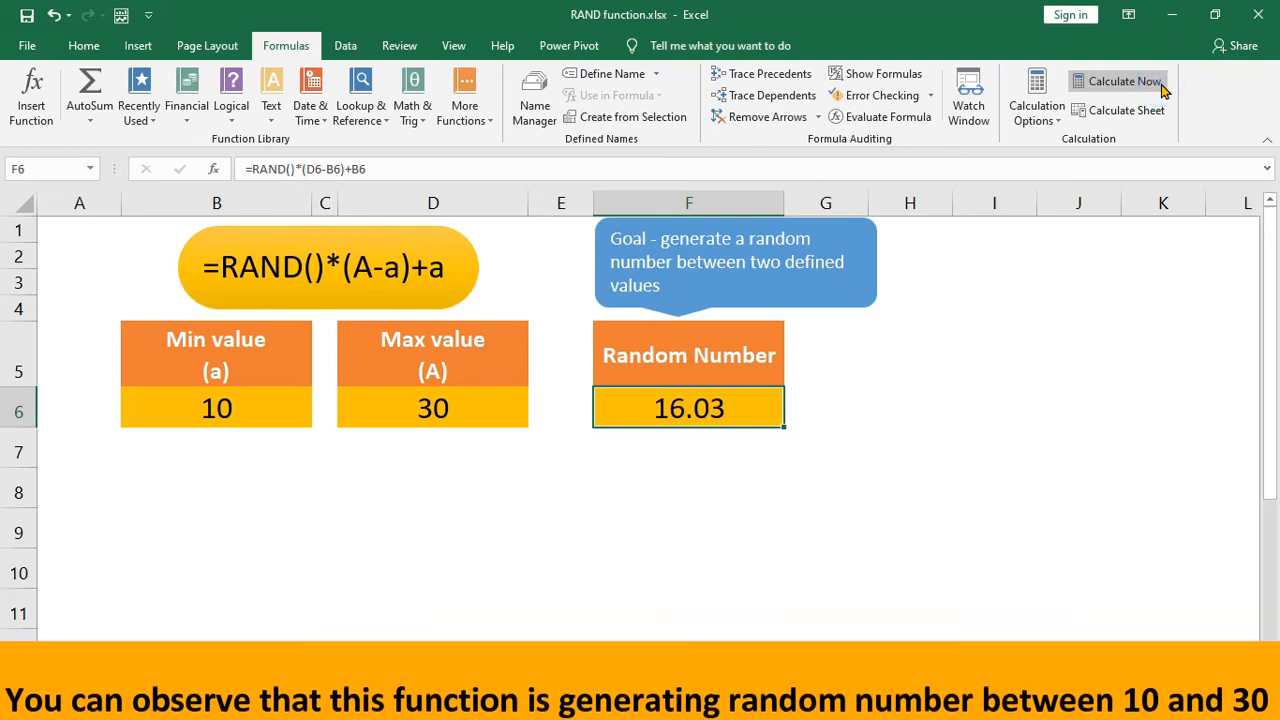
pyautogui.click(1163, 90)
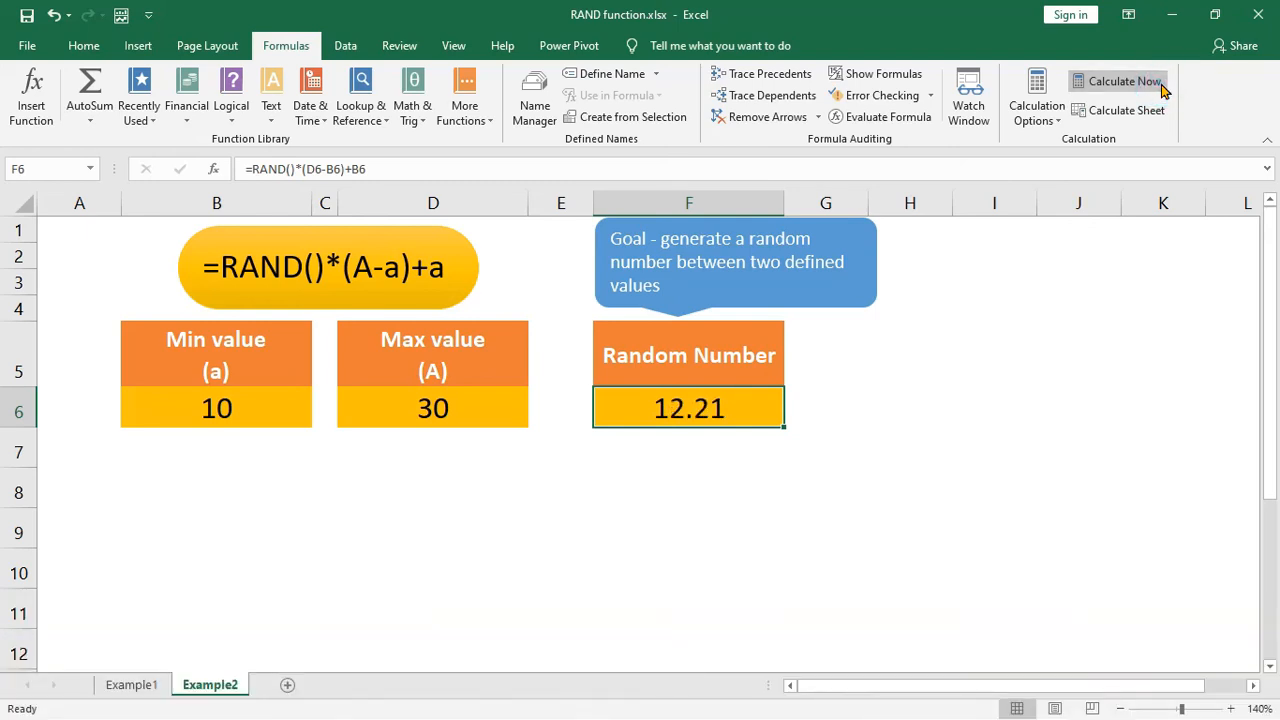
pyautogui.click(1163, 90)
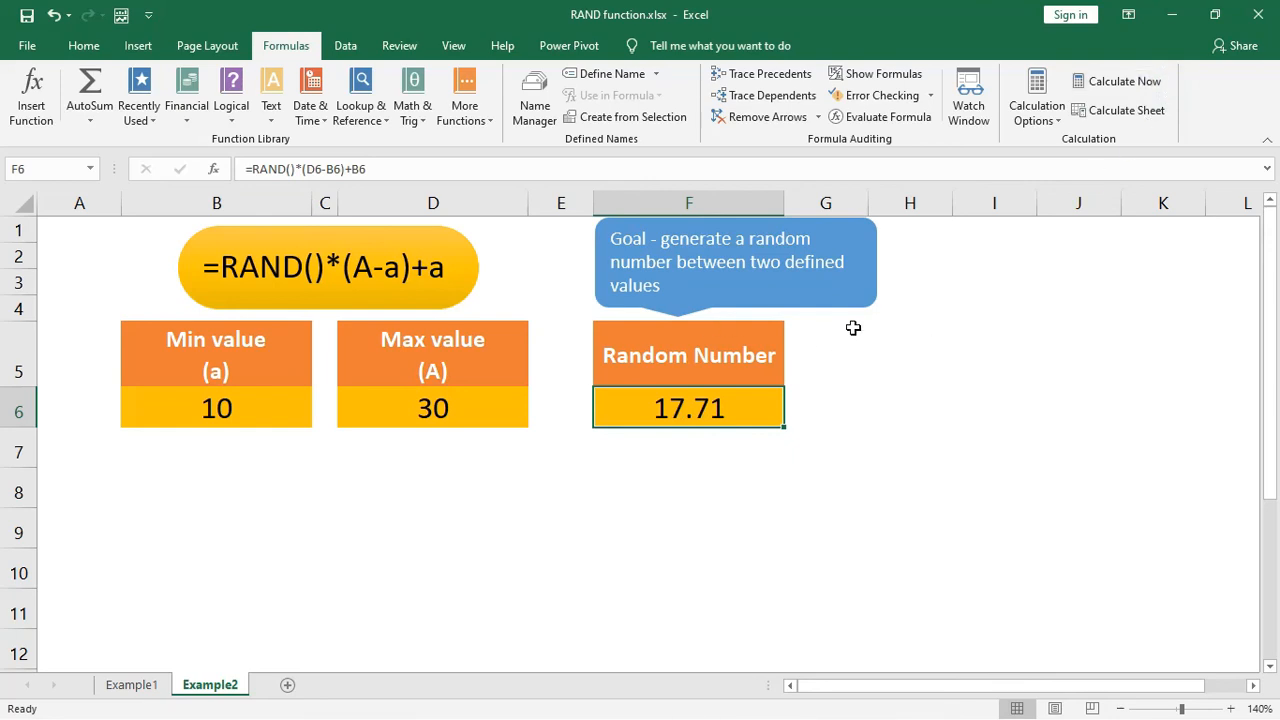
pyautogui.click(79, 230)
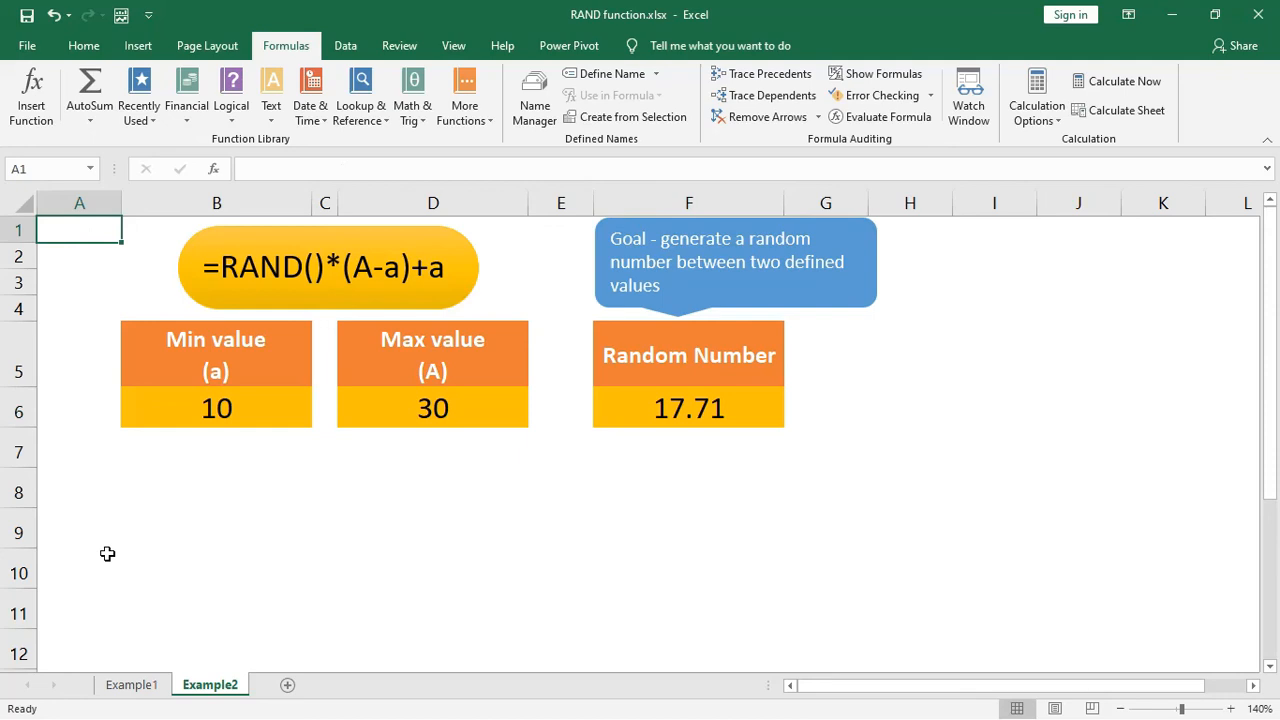